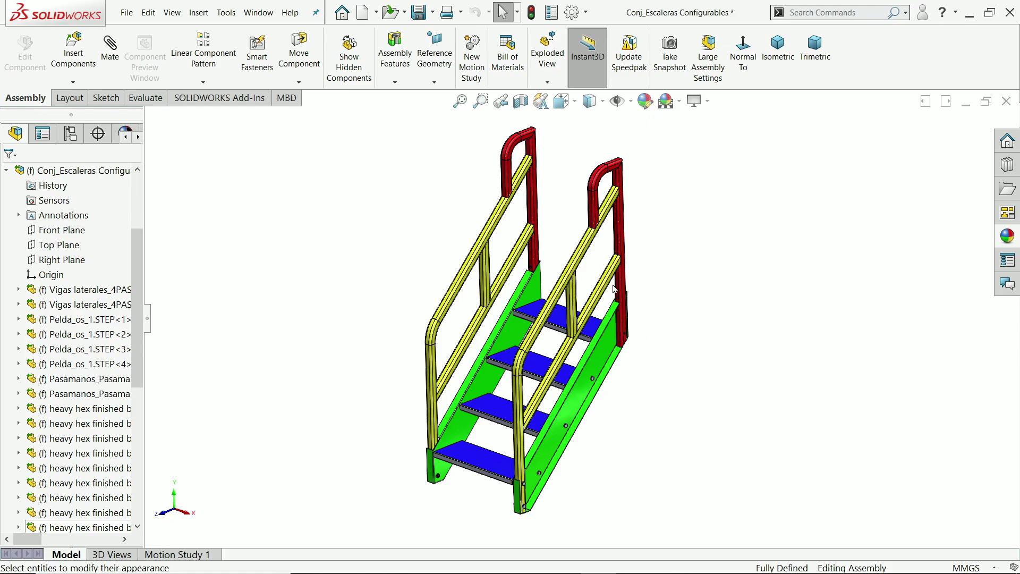
Start a new reference plane offset from the assembly's Top Plane
left_click(70, 251)
key("ctrl+8")
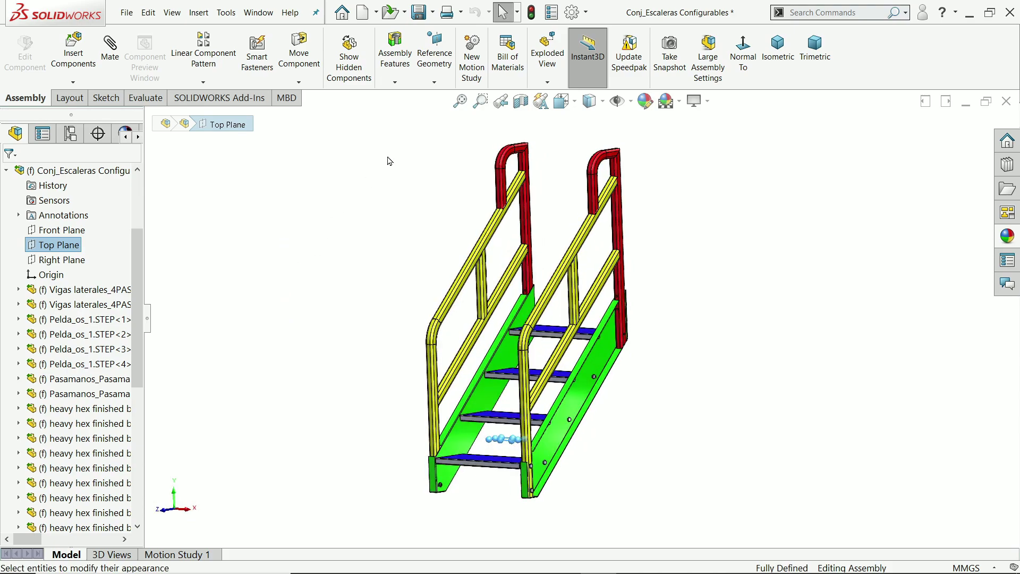
left_click(547, 84)
left_click(434, 82)
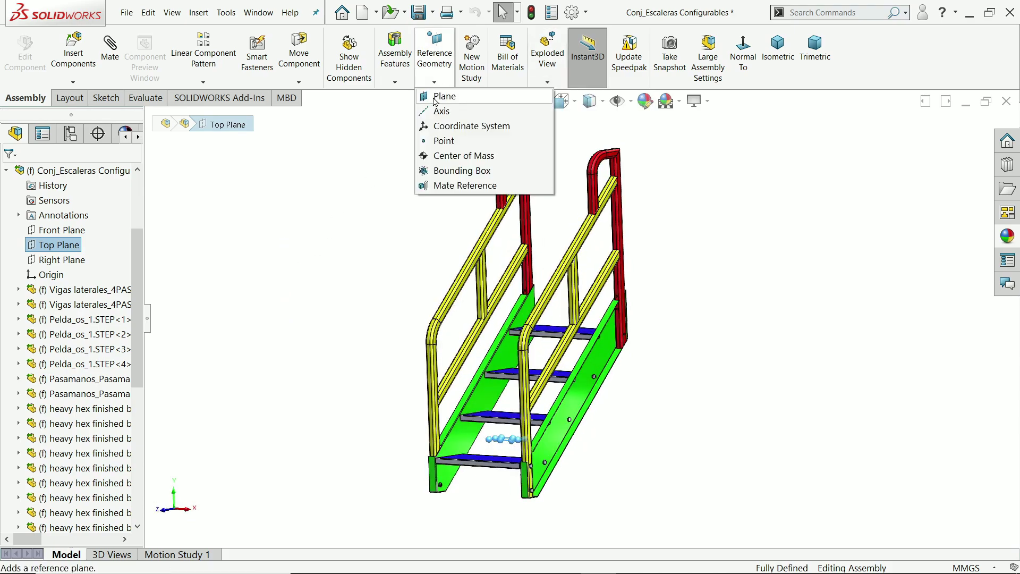
left_click(452, 95)
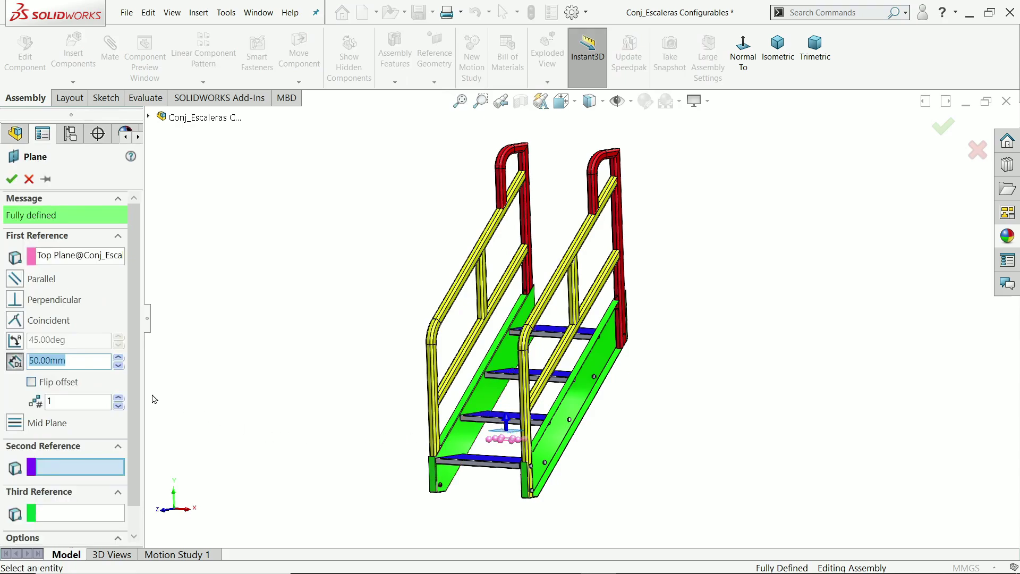
Raise the new plane's offset from the Top Plane to 830 mm
left_click(119, 358)
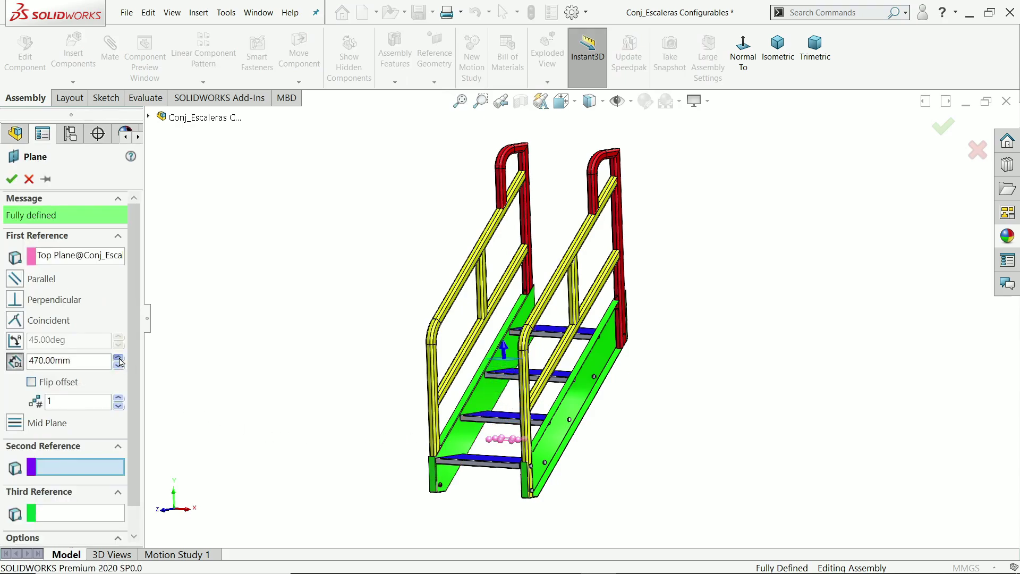
left_click(120, 362)
left_click(119, 358)
left_click(119, 358)
left_click(119, 358)
middle_click_drag(263, 313, 253, 295)
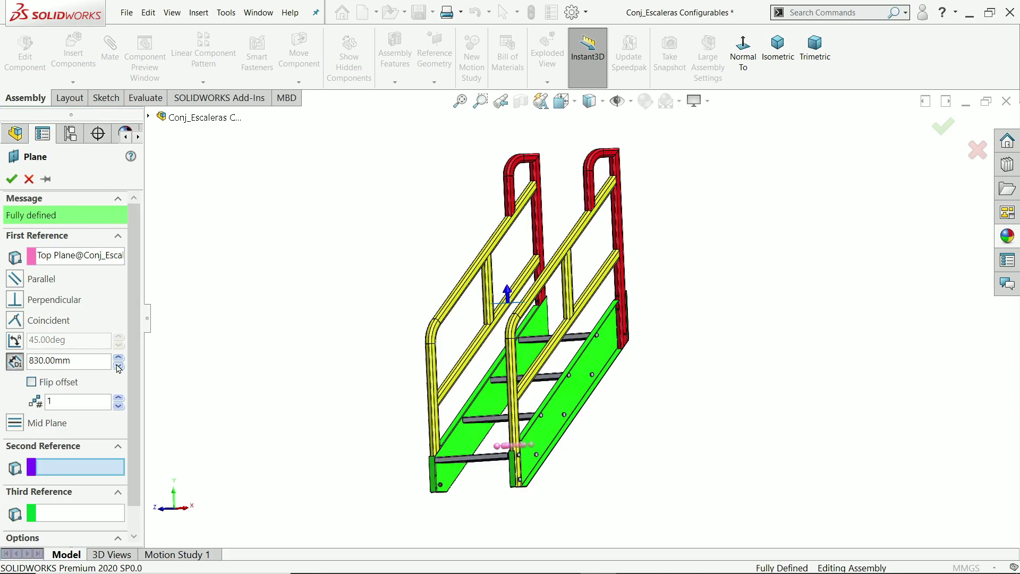
middle_click_drag(256, 331, 248, 391)
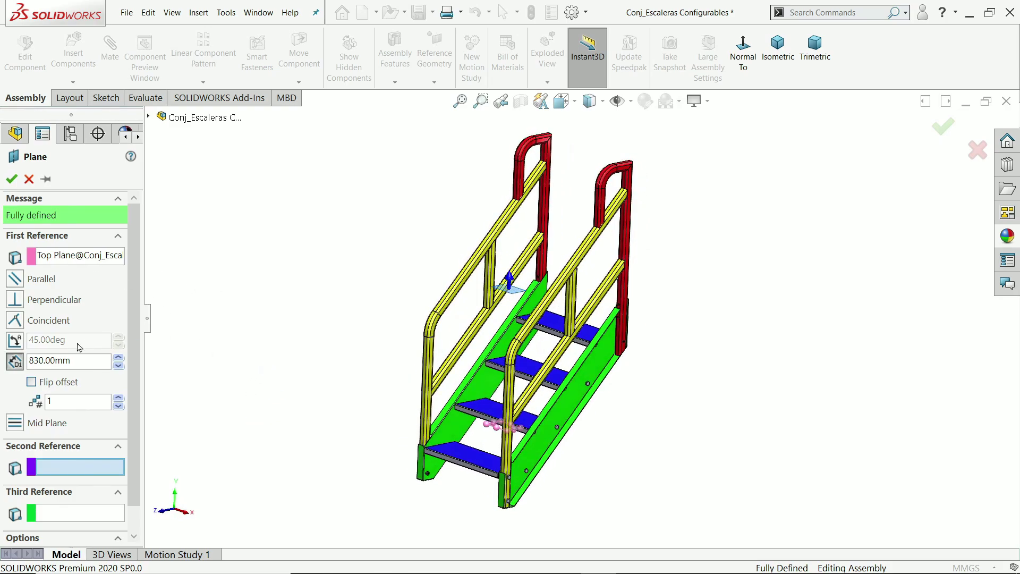
Set the new plane's offset distance to 800 mm
left_click_drag(86, 359, 12, 357)
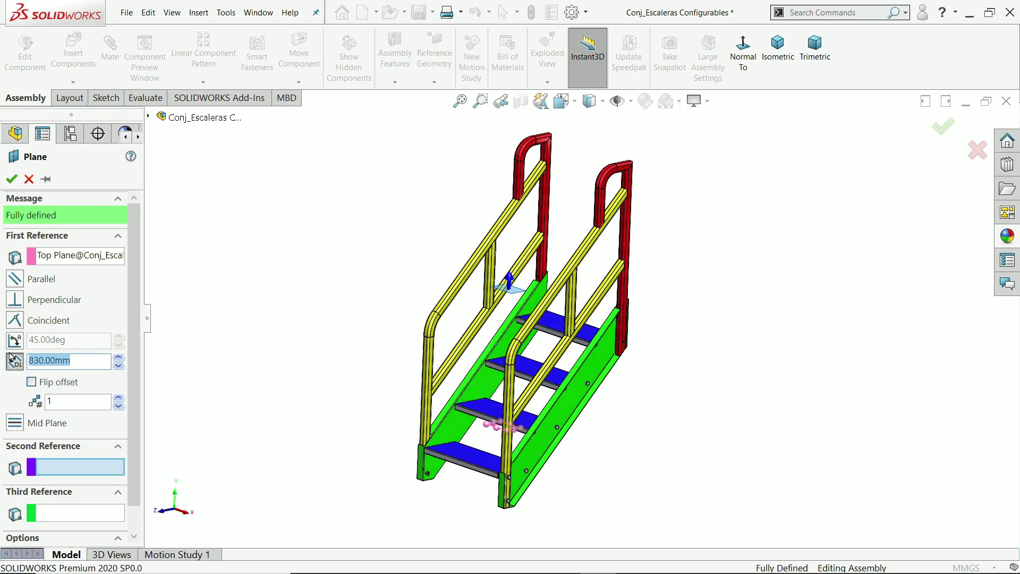
type("80")
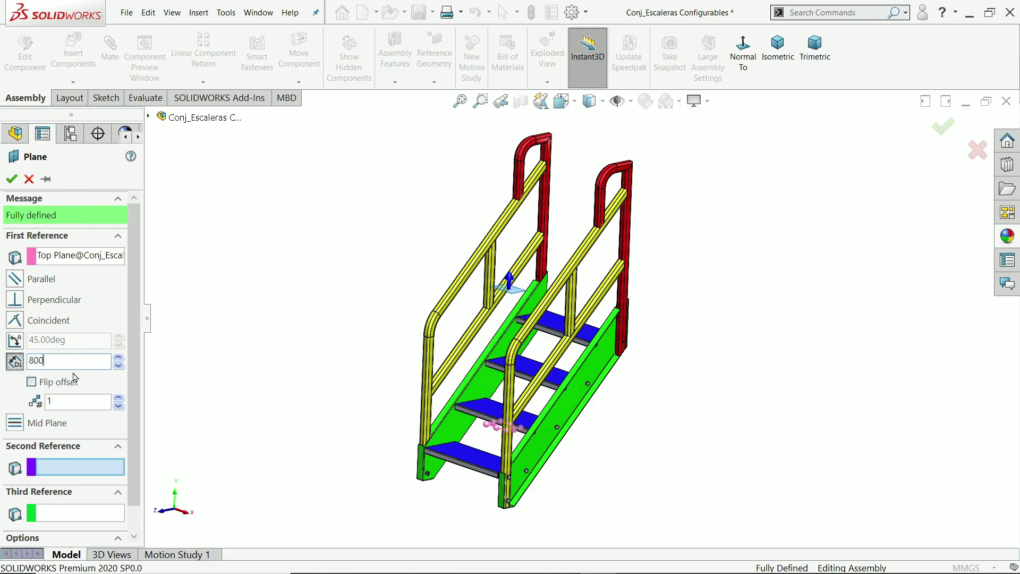
type("00mm")
mouse_move(266, 385)
middle_mouse_down()
mouse_move(251, 342)
mouse_move(251, 383)
middle_mouse_up()
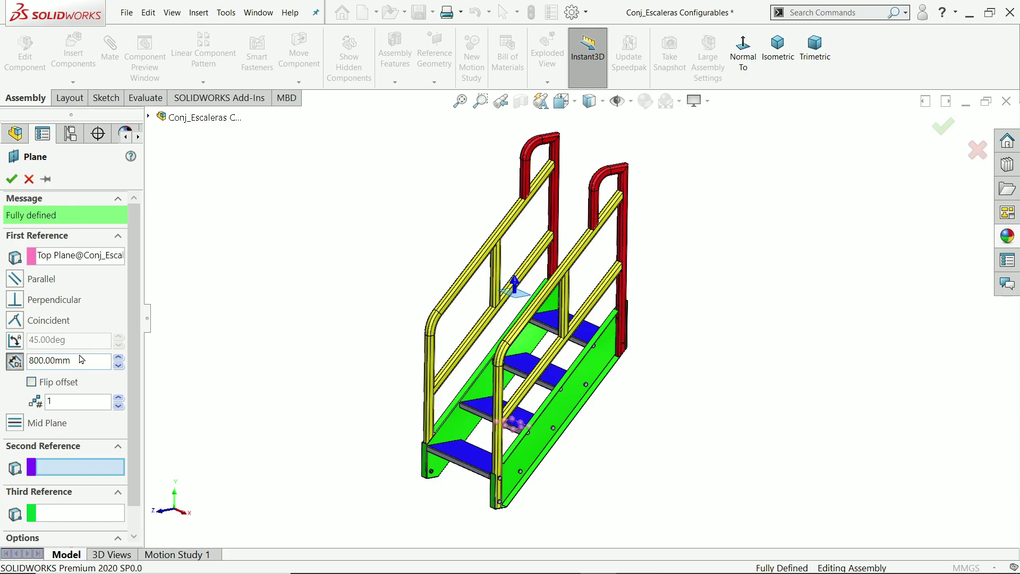
Set the offset distance to 700 mm and create the reference plane above the Top Plane
left_click_drag(83, 361, 2, 360)
type("700")
key("Return")
mouse_move(277, 341)
middle_mouse_down()
mouse_move(273, 290)
mouse_move(281, 328)
middle_mouse_up()
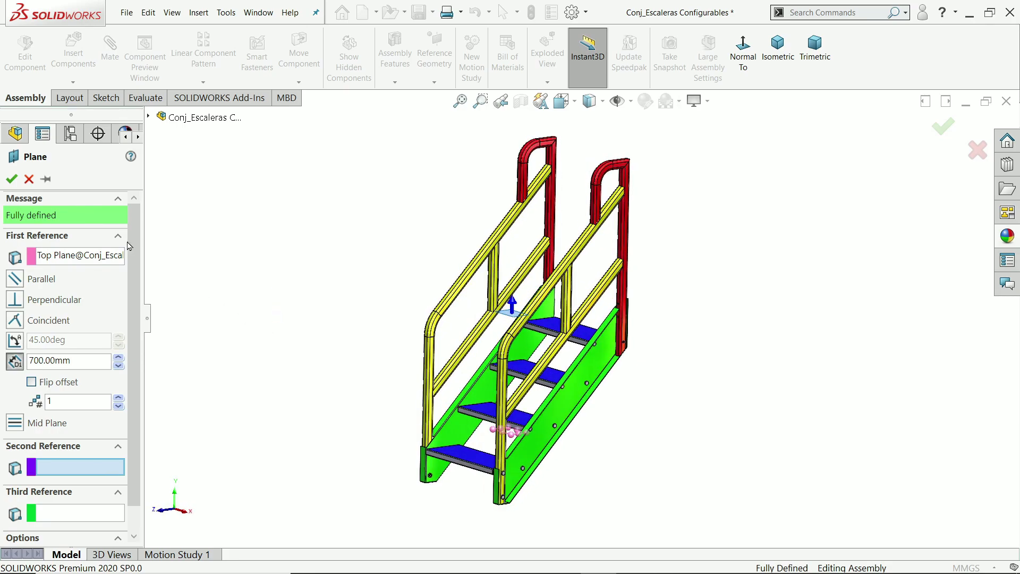
left_click(11, 178)
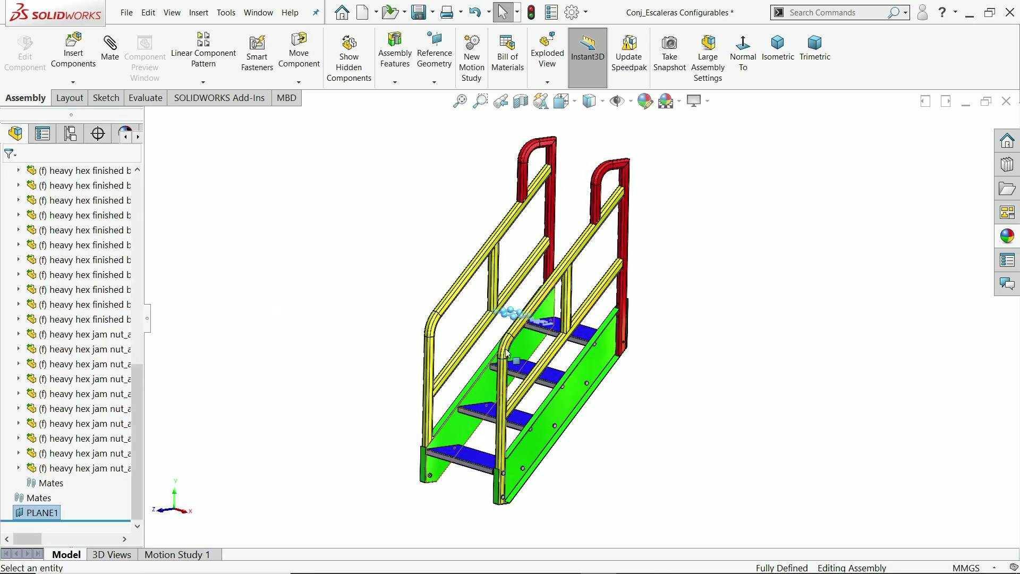
On the new reference plane, sketch an open 13-point spline looping around and across the staircase, and finish the sketch
middle_click_drag(345, 362, 352, 356)
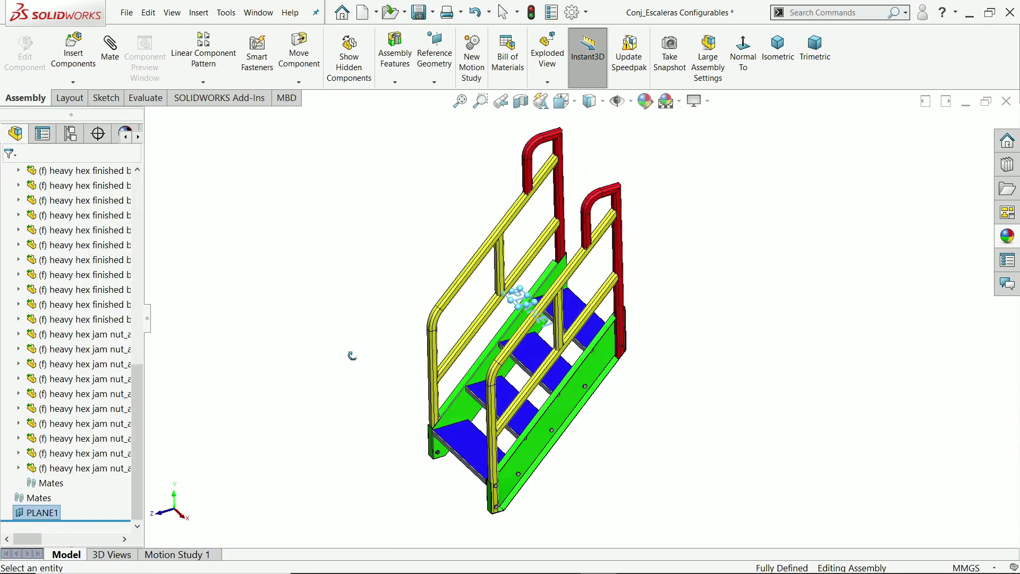
right_click(22, 518)
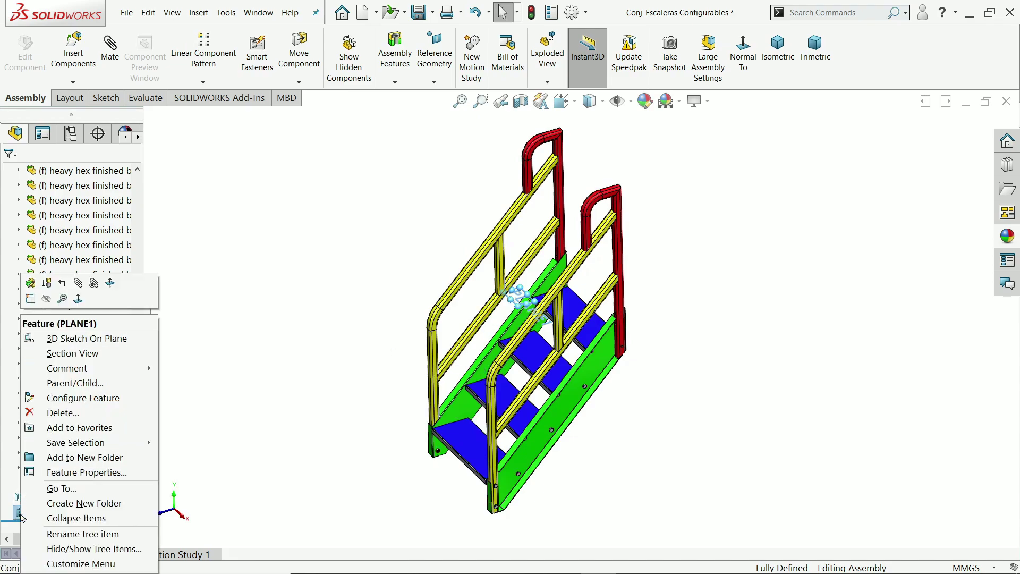
left_click(31, 299)
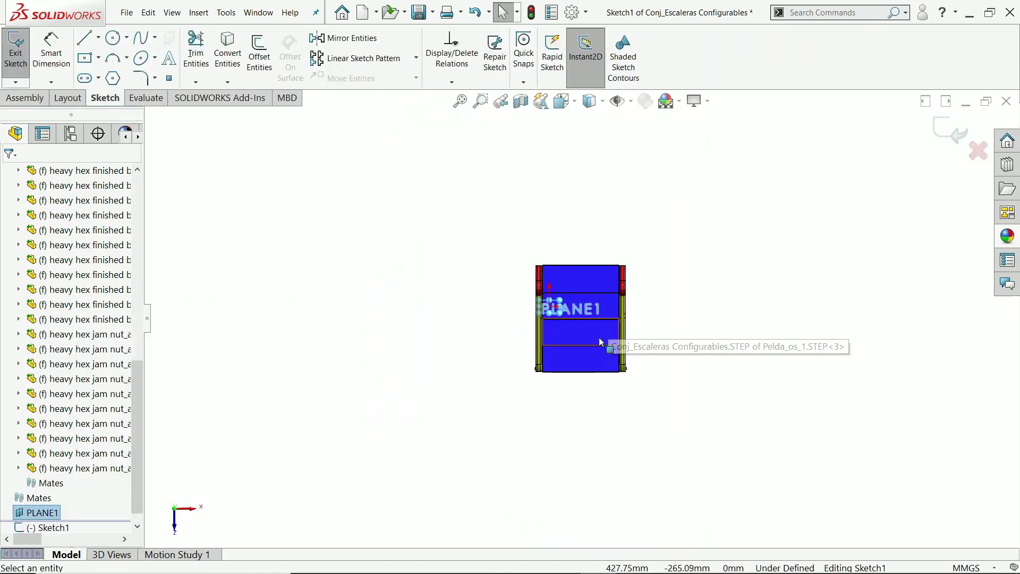
left_click(144, 44)
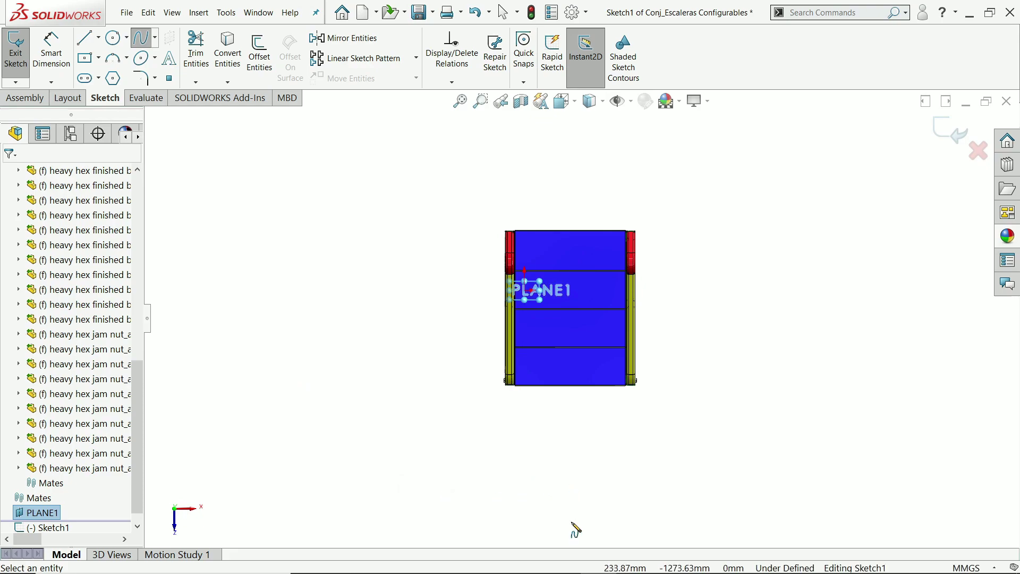
left_click(567, 514)
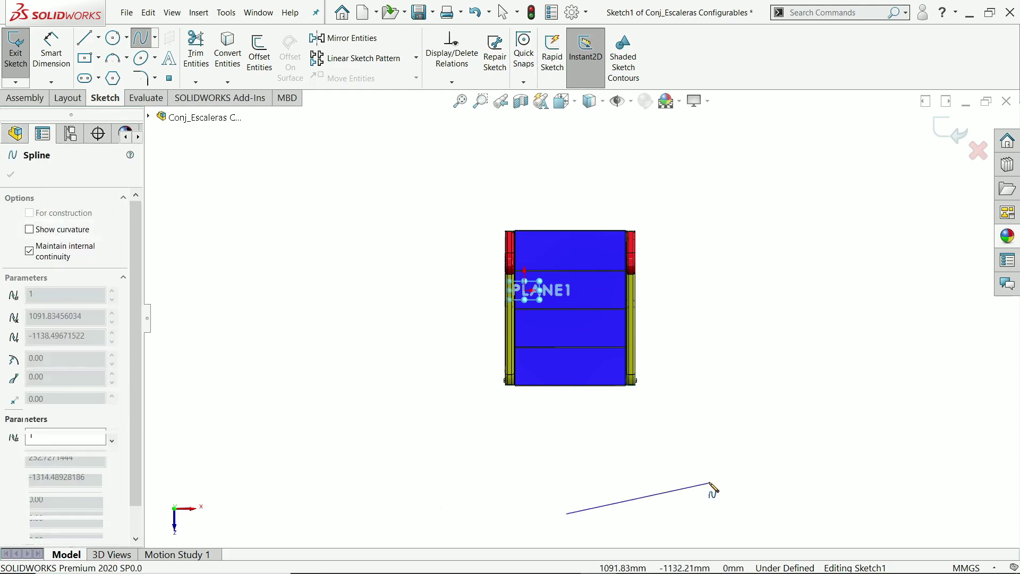
left_click(760, 465)
left_click(725, 335)
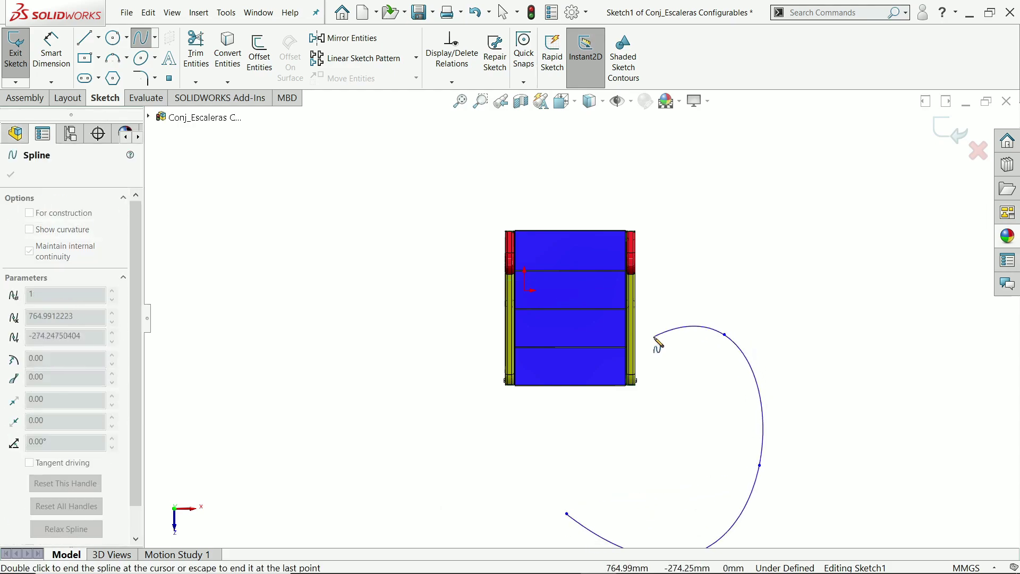
left_click(654, 336)
left_click(483, 337)
left_click(393, 315)
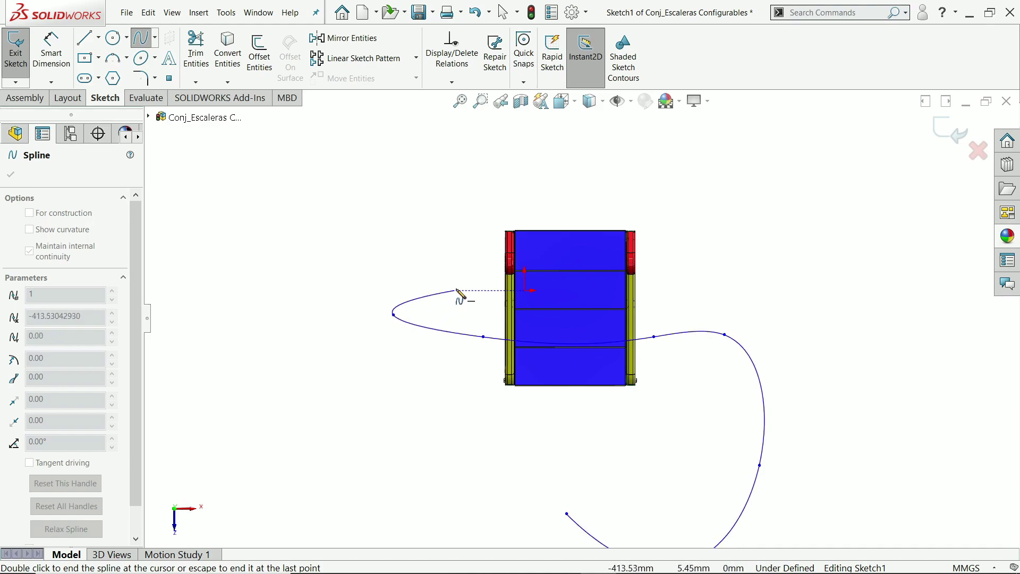
left_click(480, 275)
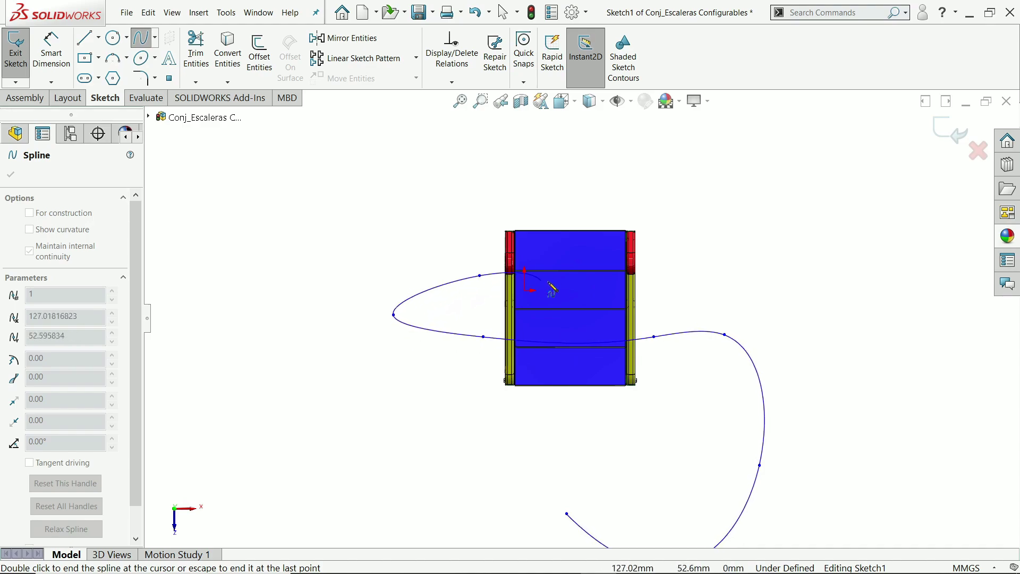
left_click(668, 277)
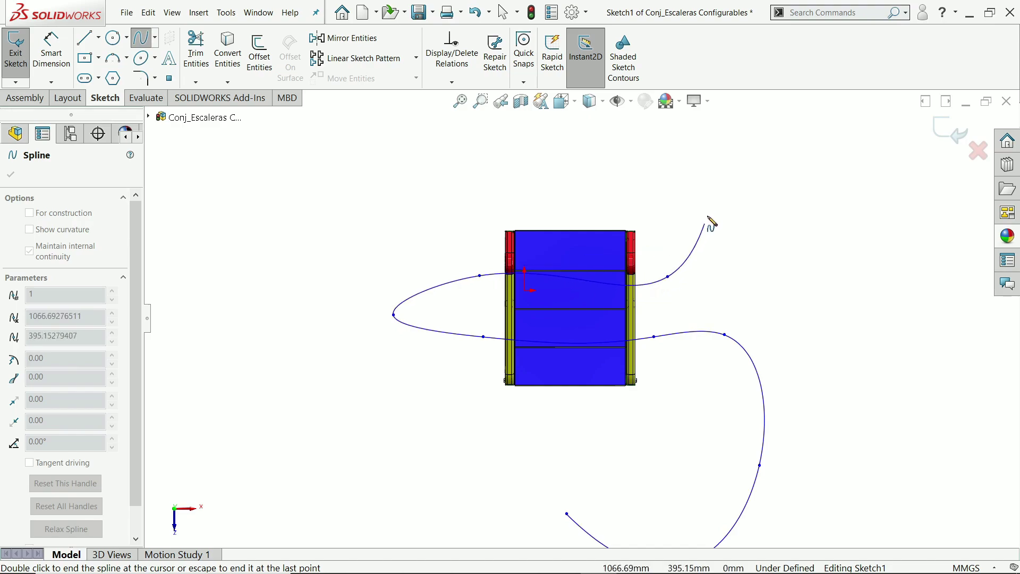
left_click(703, 159)
key("z")
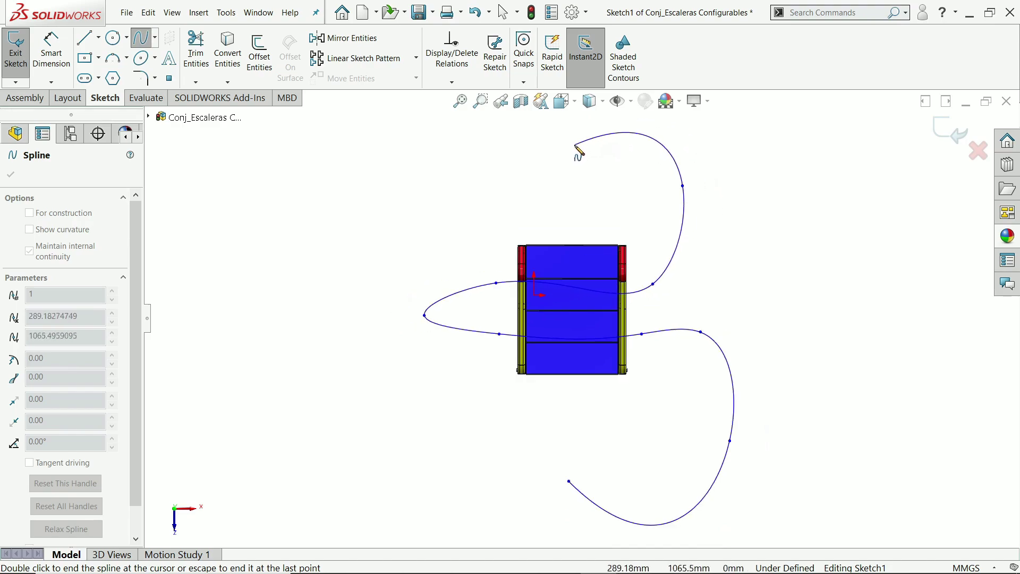
left_click(576, 144)
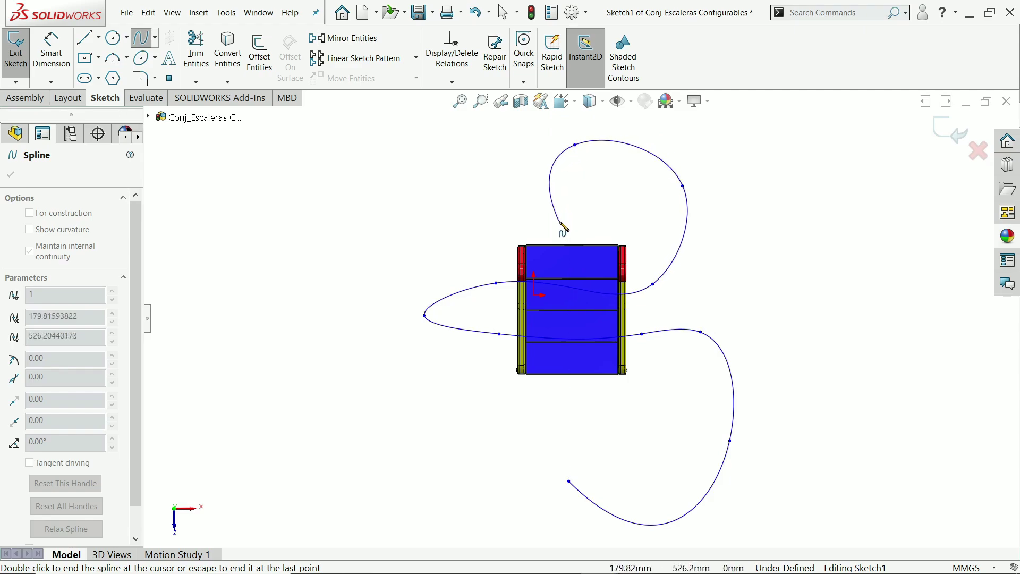
left_click(375, 265)
left_click(384, 446)
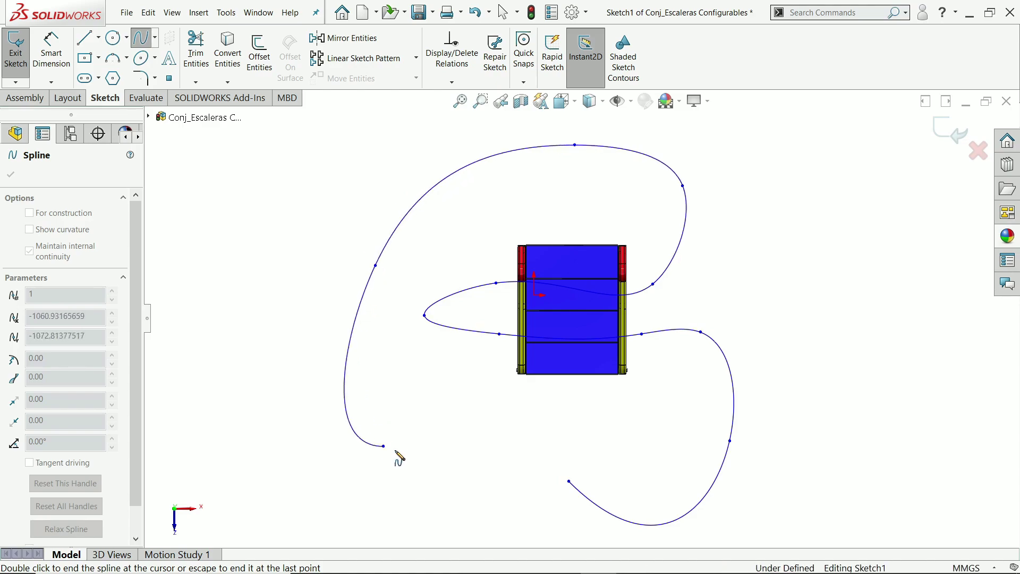
left_click(572, 399)
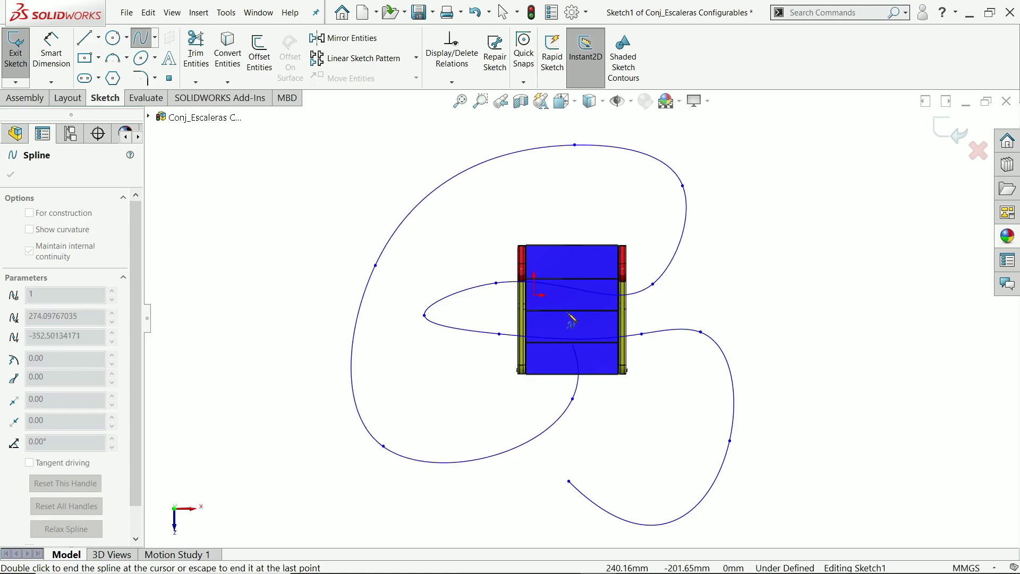
right_click(575, 401)
left_click(607, 410)
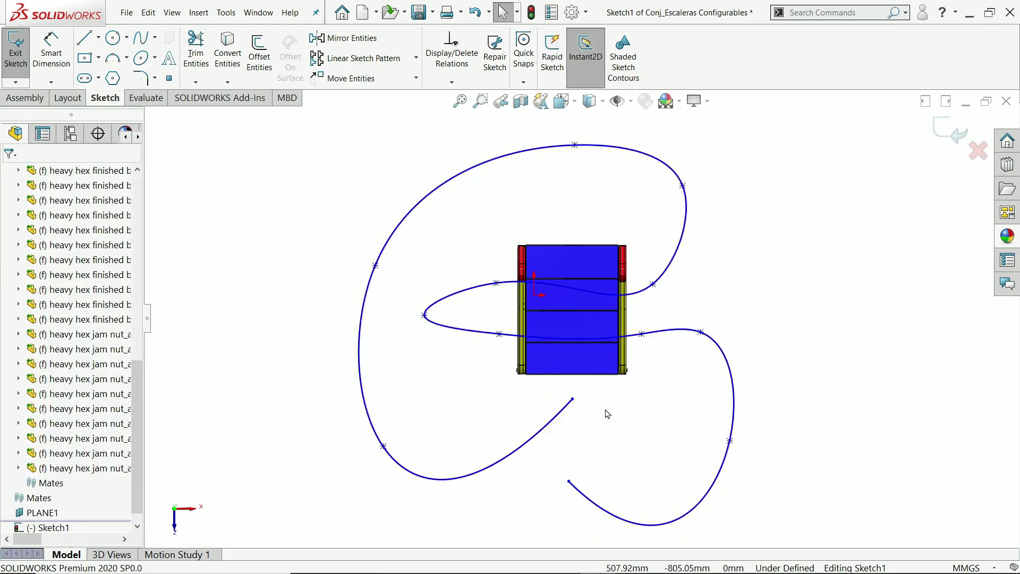
middle_click_drag(615, 410, 633, 202)
key("f")
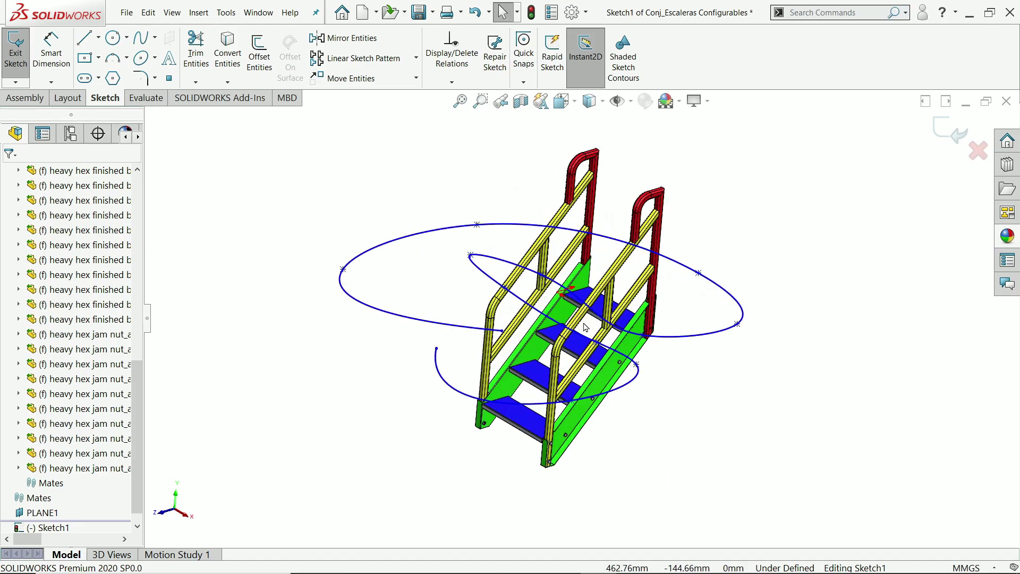
left_click(957, 135)
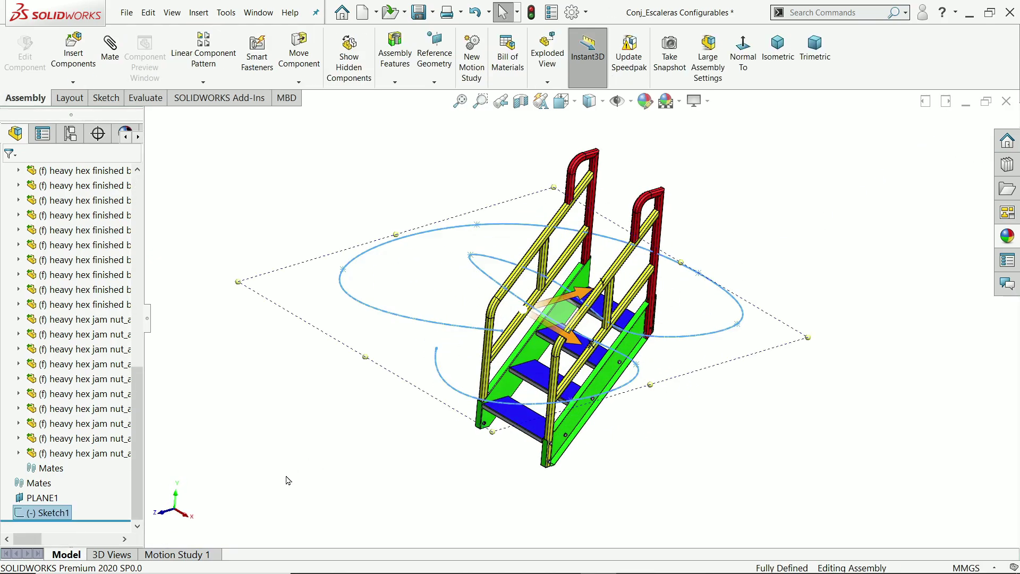
Open Motion Study 1 and check that the MotionManager toolbar is enabled and view key creation is disabled
left_click(190, 557)
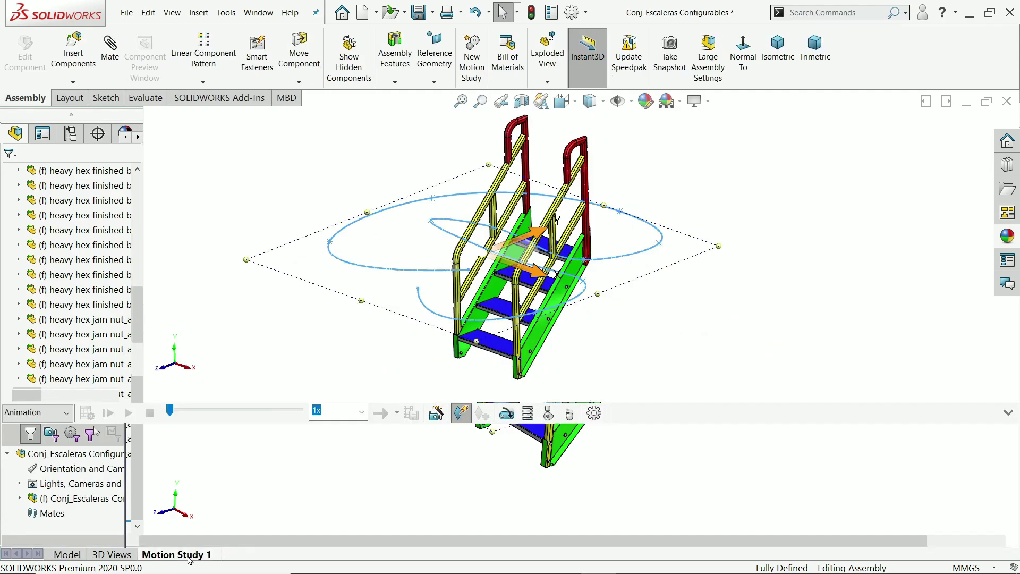
right_click(900, 63)
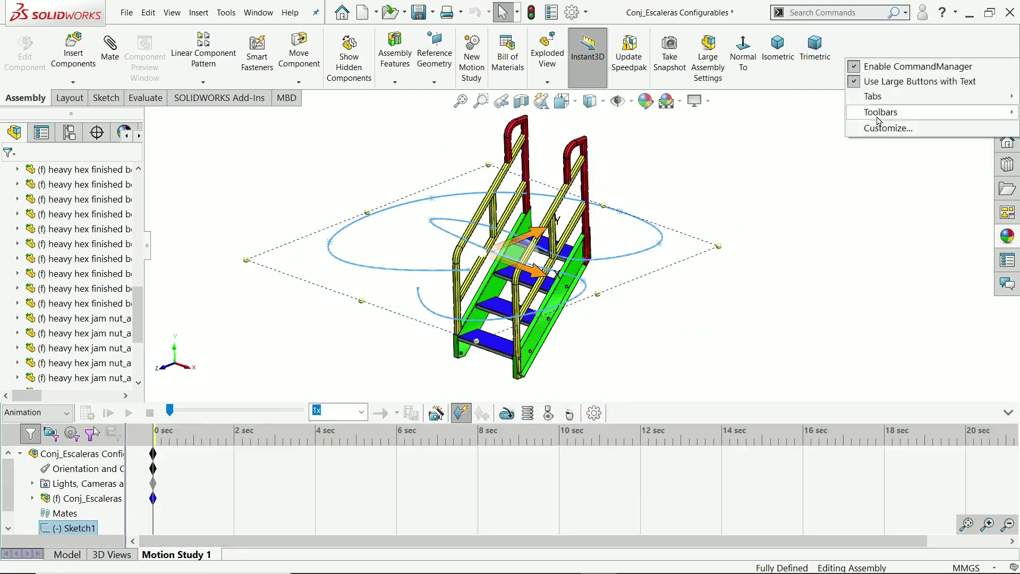
mouse_move(883, 112)
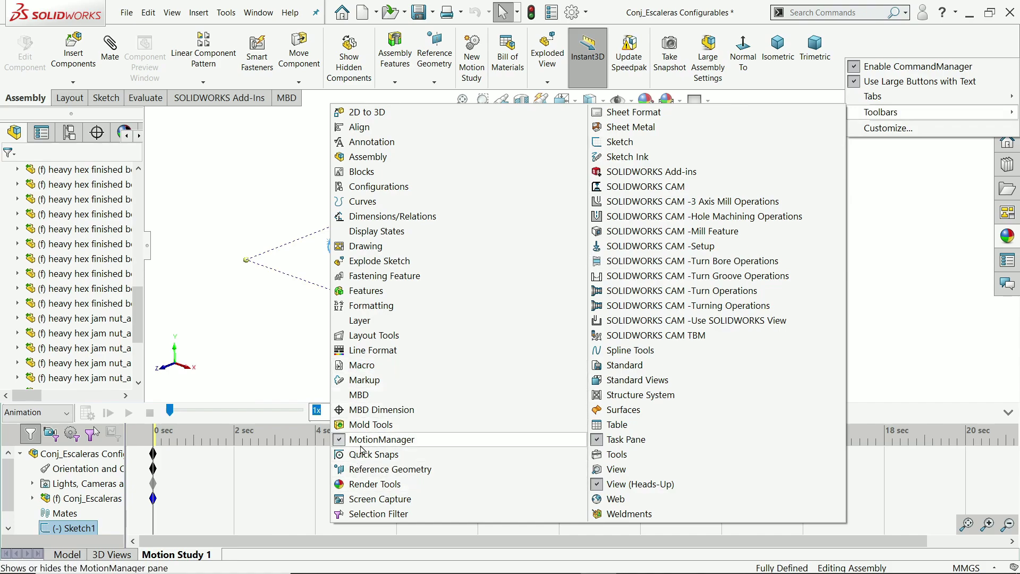
left_click(266, 339)
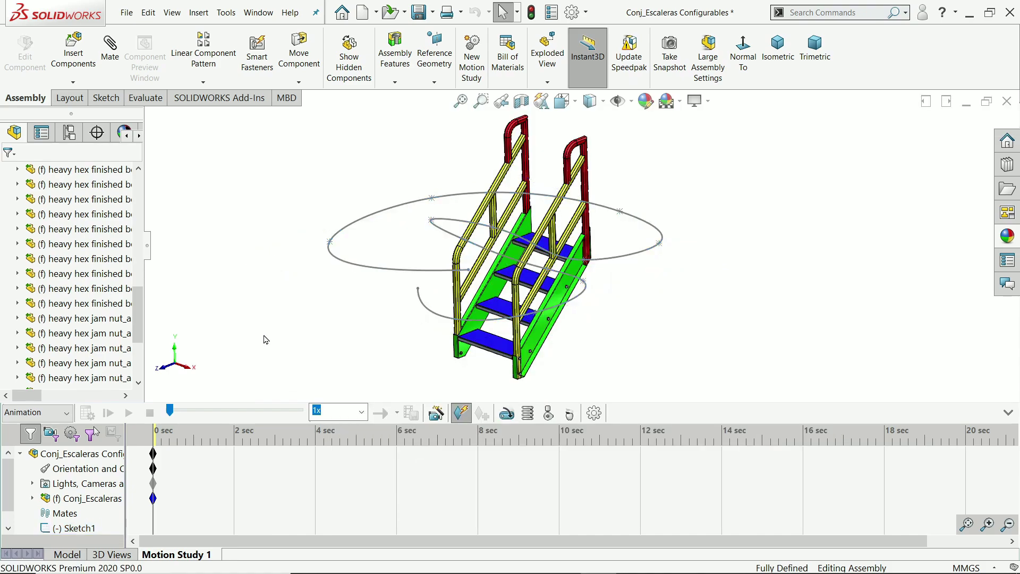
right_click(55, 472)
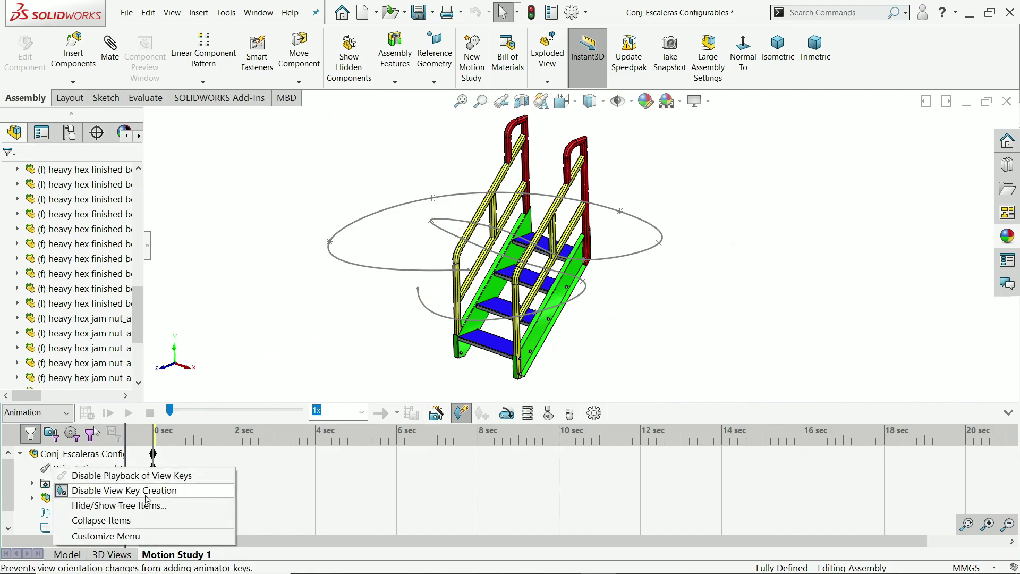
left_click(248, 315)
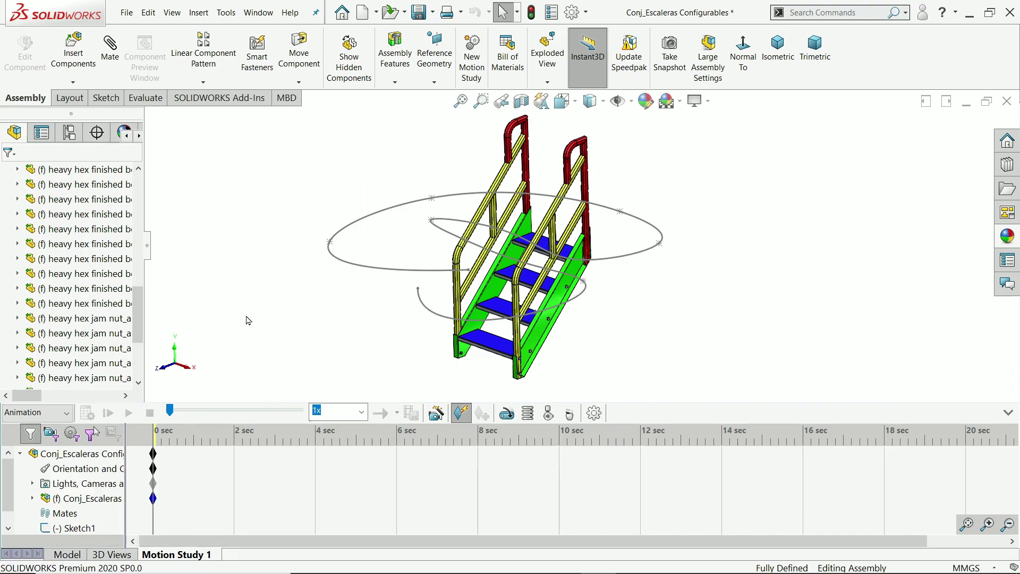
Add a new camera to the motion study and fit the whole camera setup in the view
right_click(58, 488)
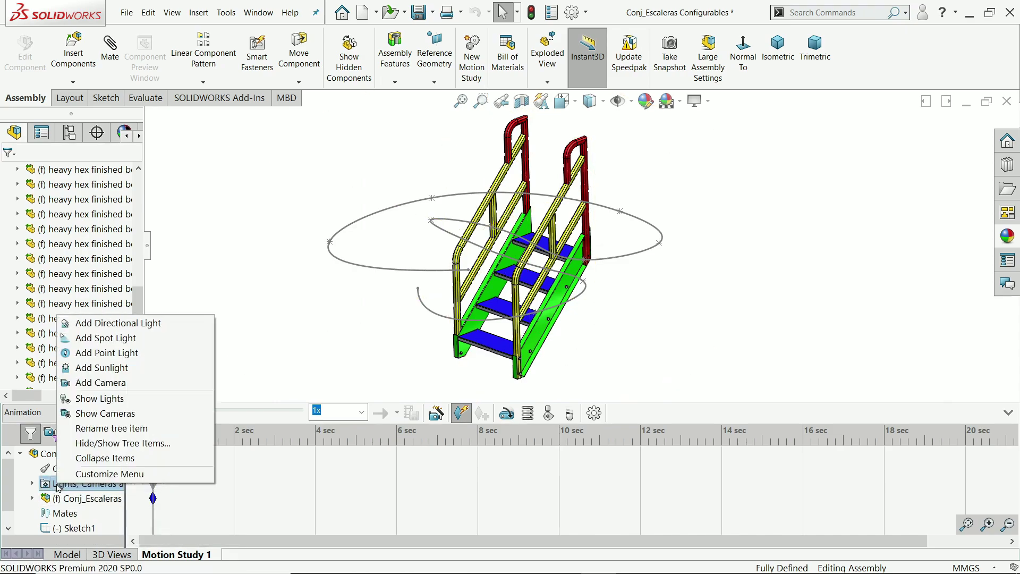
left_click(82, 384)
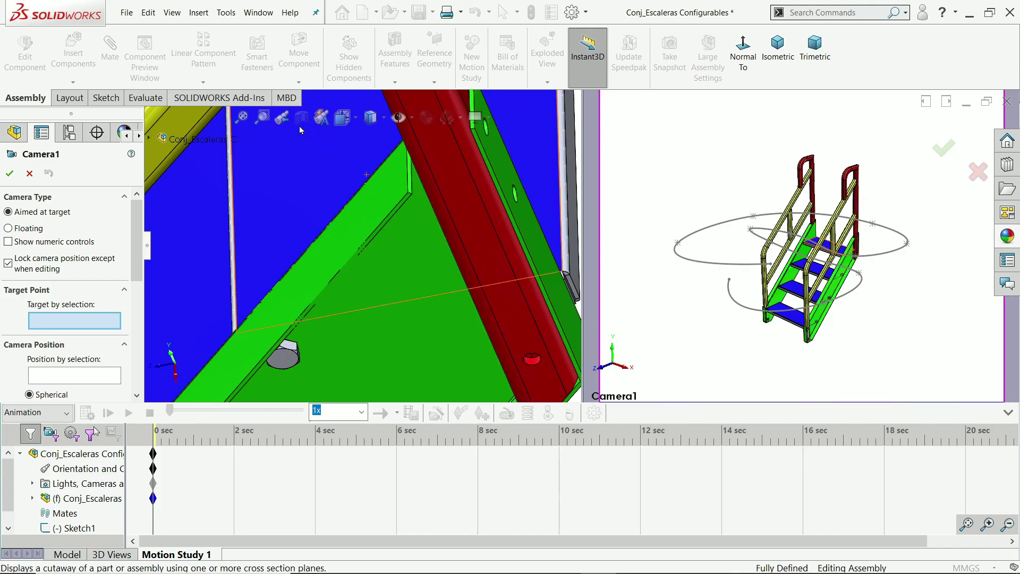
left_click(243, 118)
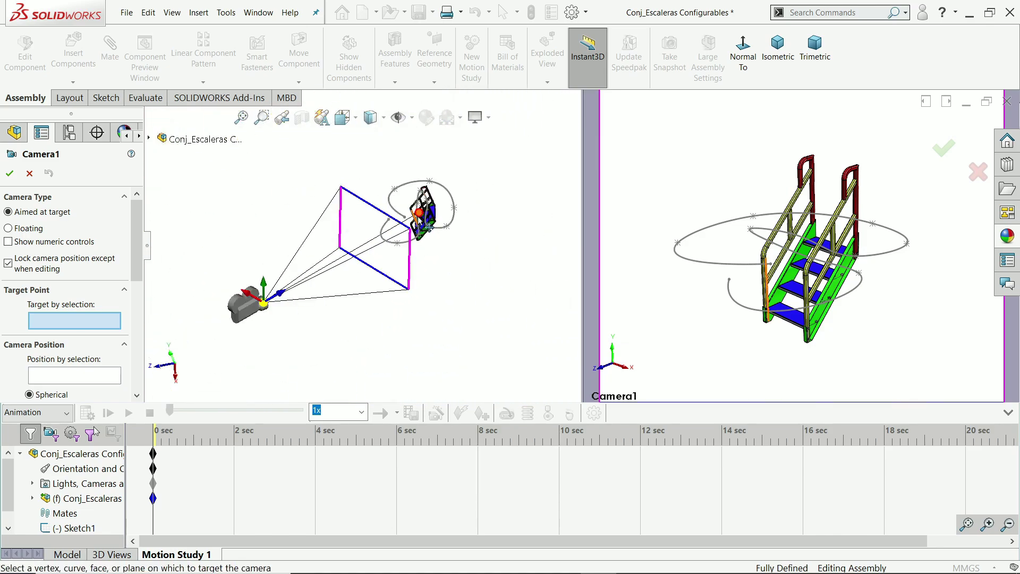
Aim the camera at the upper face of the second tread from the top of the staircase
scroll(432, 215, "down", 3)
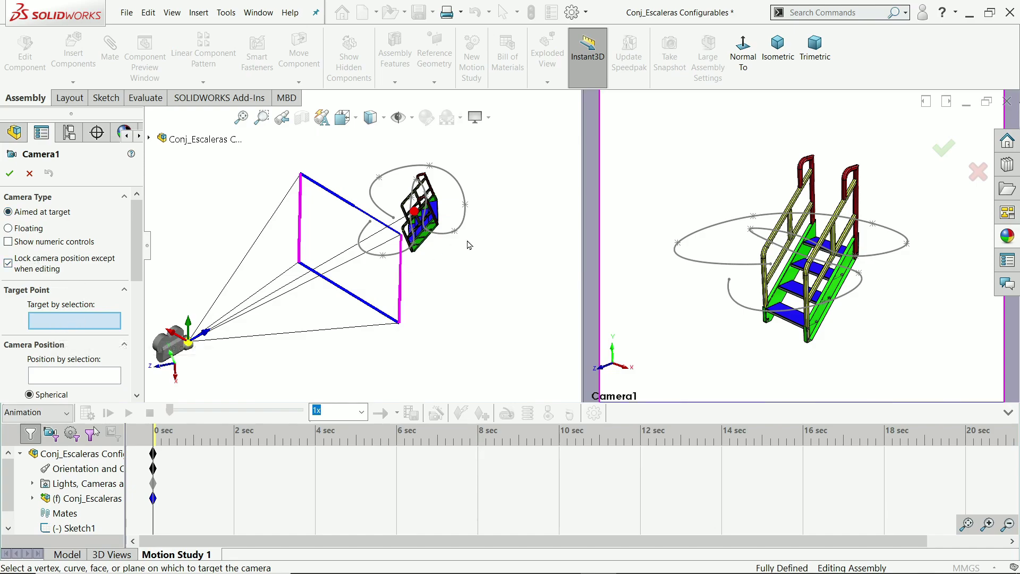
scroll(384, 228, "down", 6)
middle_click_drag(384, 228, 351, 228)
scroll(351, 229, "down", 5)
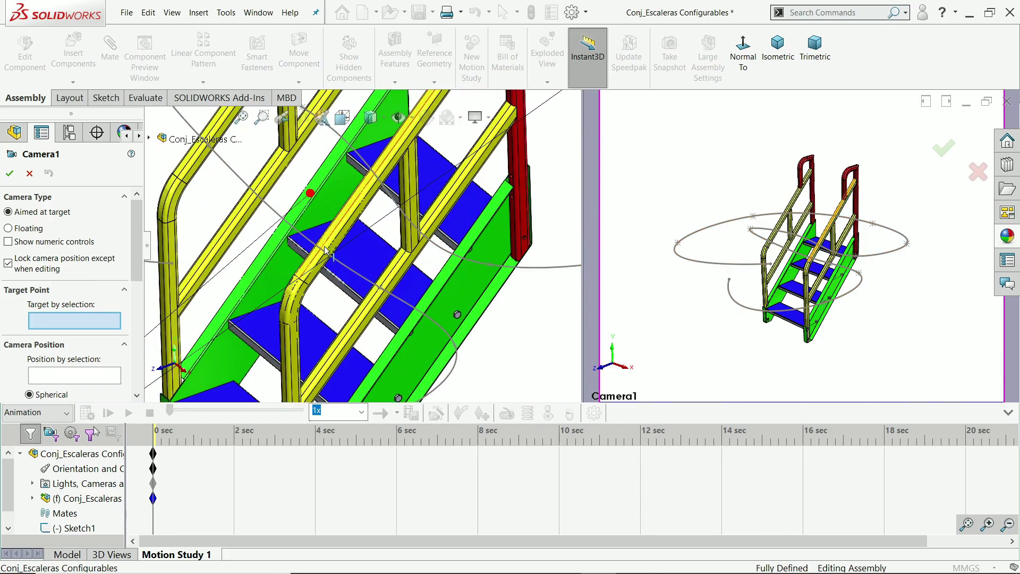
left_click(343, 275)
middle_click_drag(360, 290, 359, 259)
scroll(359, 259, "up", 5)
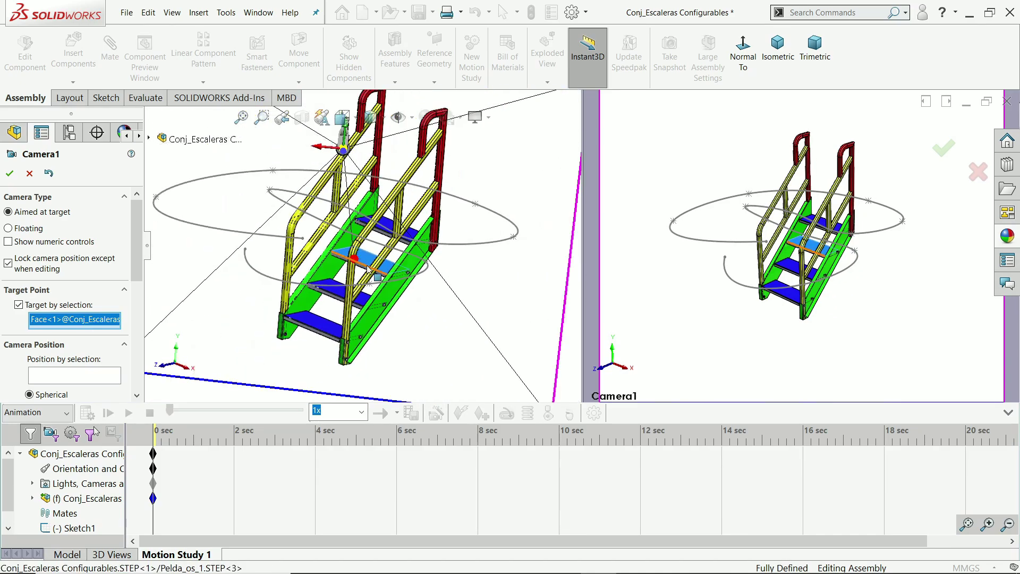
scroll(364, 262, "down", 3)
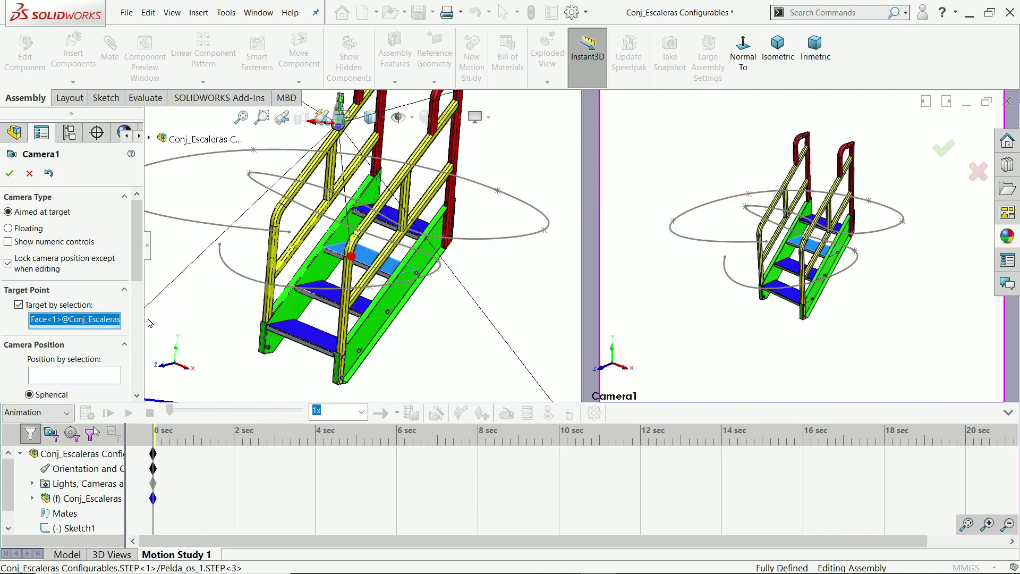
Attach the camera position to the spline path near its free end in front of the stairs, at 0.106 along the path
scroll(52, 305, "down", 3)
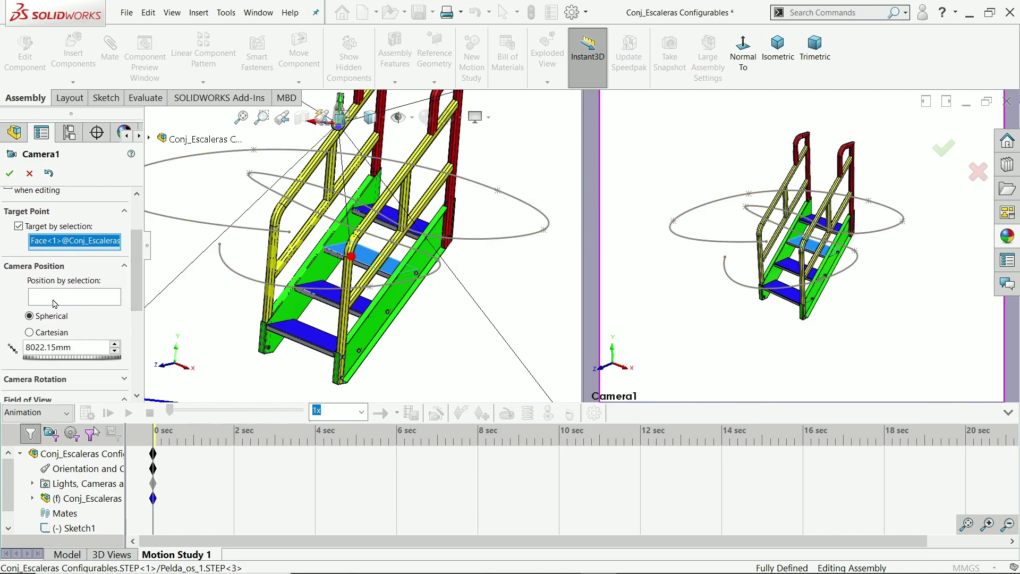
scroll(290, 321, "up", 5)
middle_click_drag(290, 321, 291, 327)
scroll(294, 299, "down", 5)
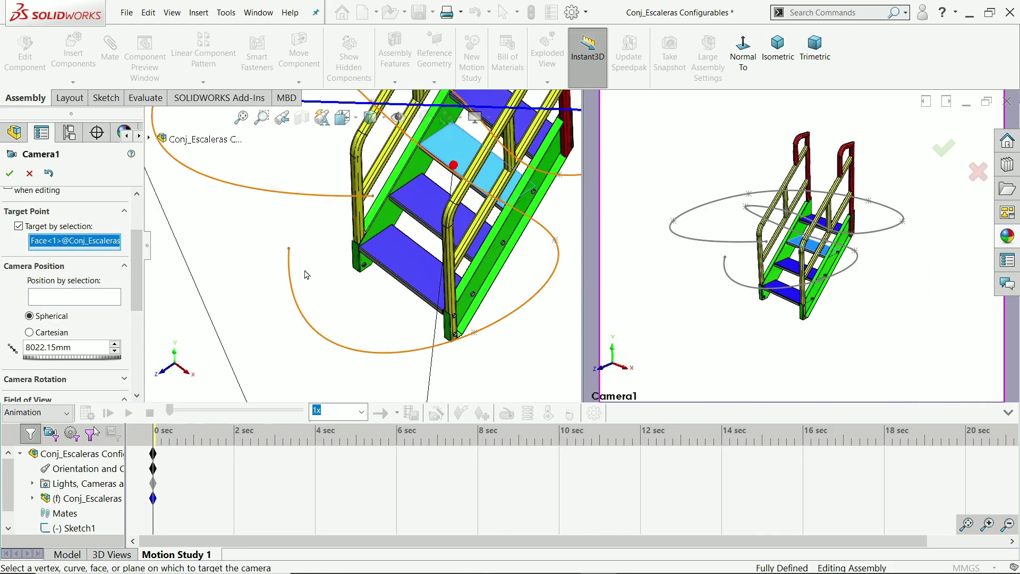
scroll(304, 270, "up", 3)
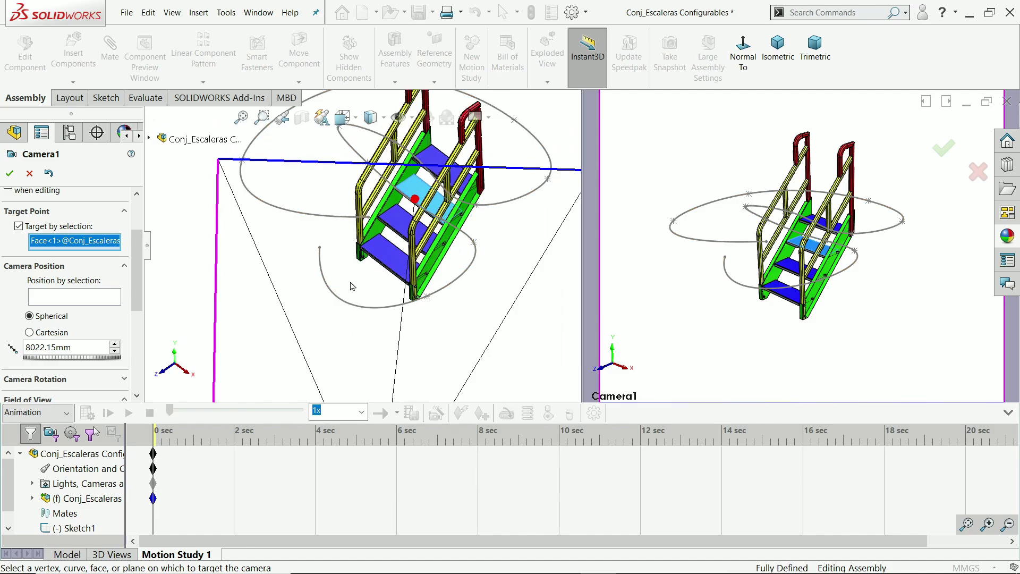
scroll(338, 268, "down", 3)
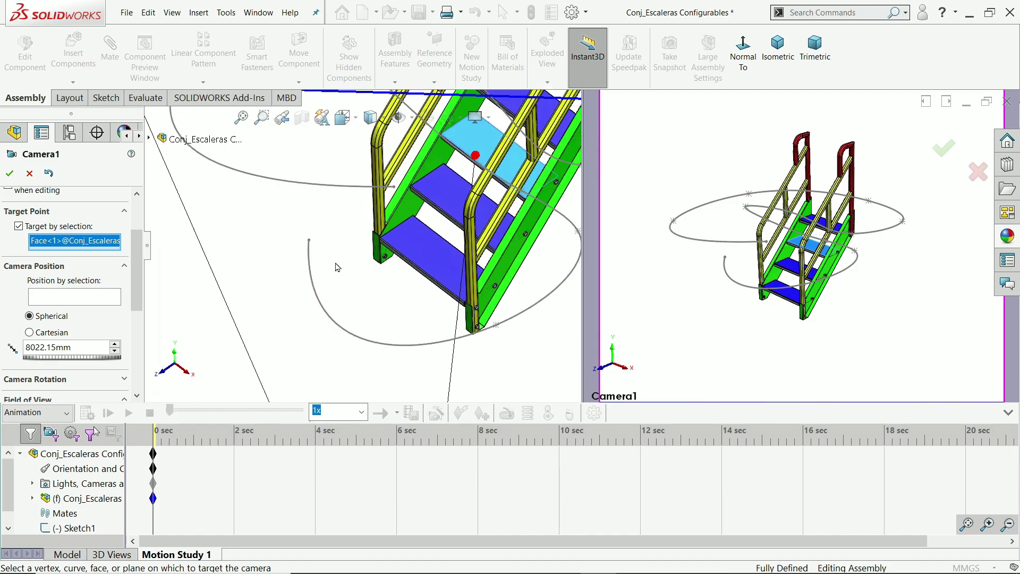
left_click(47, 297)
scroll(327, 257, "down", 3)
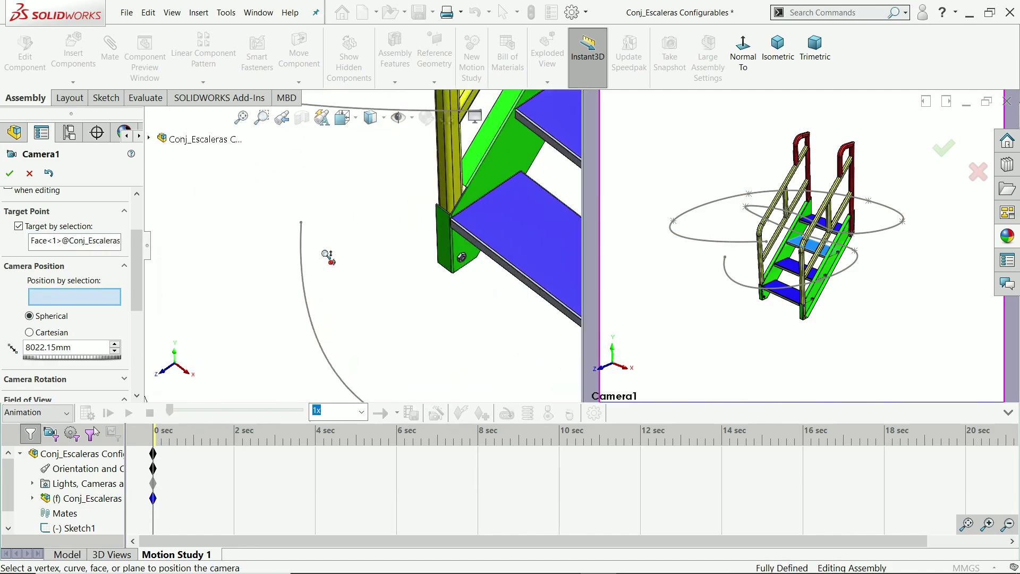
left_click(301, 234)
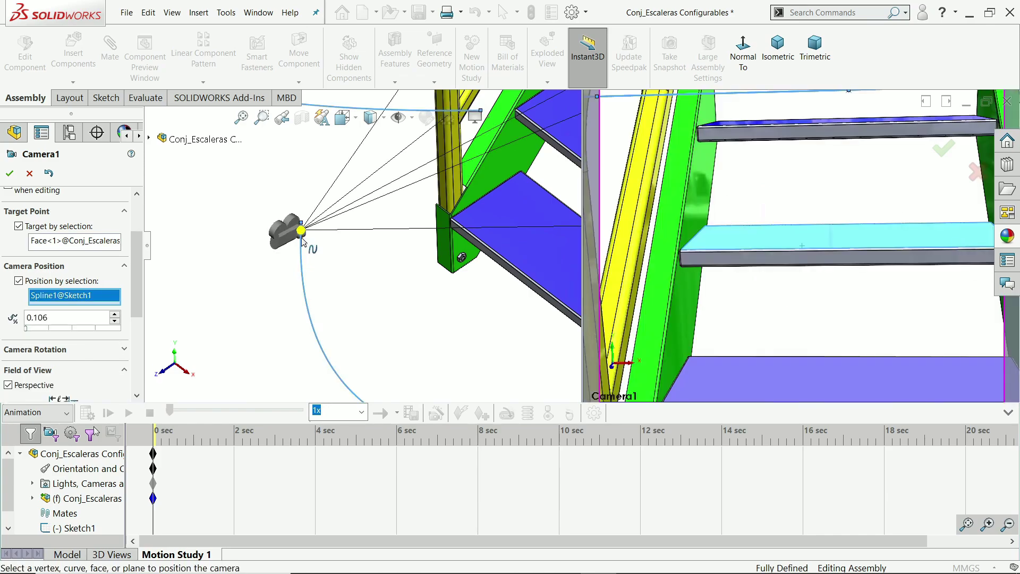
Widen the camera's field of view to about 94 degrees so the staircase fits in the camera frame
scroll(352, 264, "up", 10)
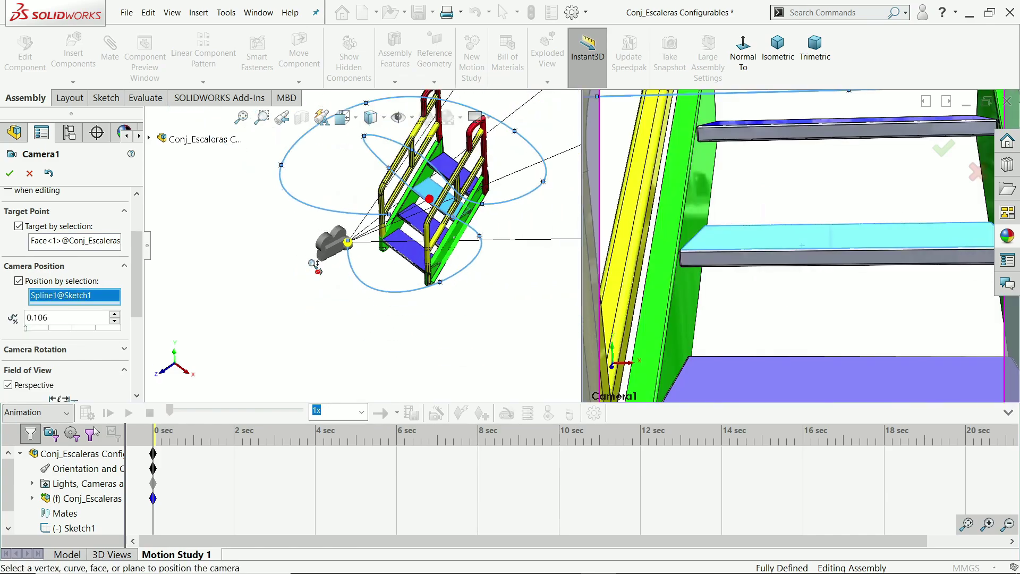
middle_click_drag(351, 265, 113, 361)
scroll(85, 366, "down", 3)
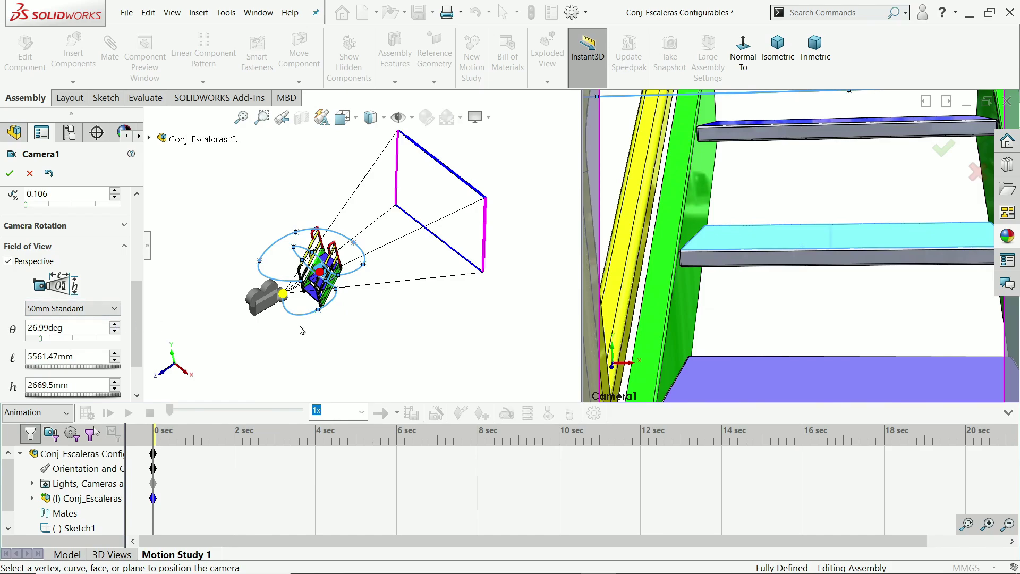
left_click_drag(495, 246, 366, 280)
mouse_move(383, 288)
middle_mouse_down()
mouse_move(381, 273)
mouse_move(400, 291)
middle_mouse_up()
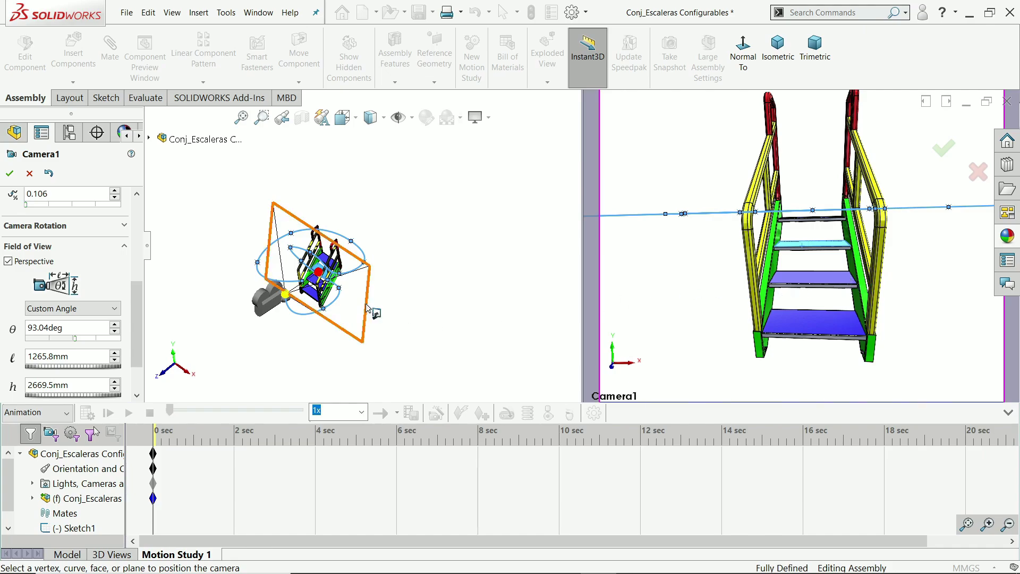
left_click_drag(365, 308, 368, 307)
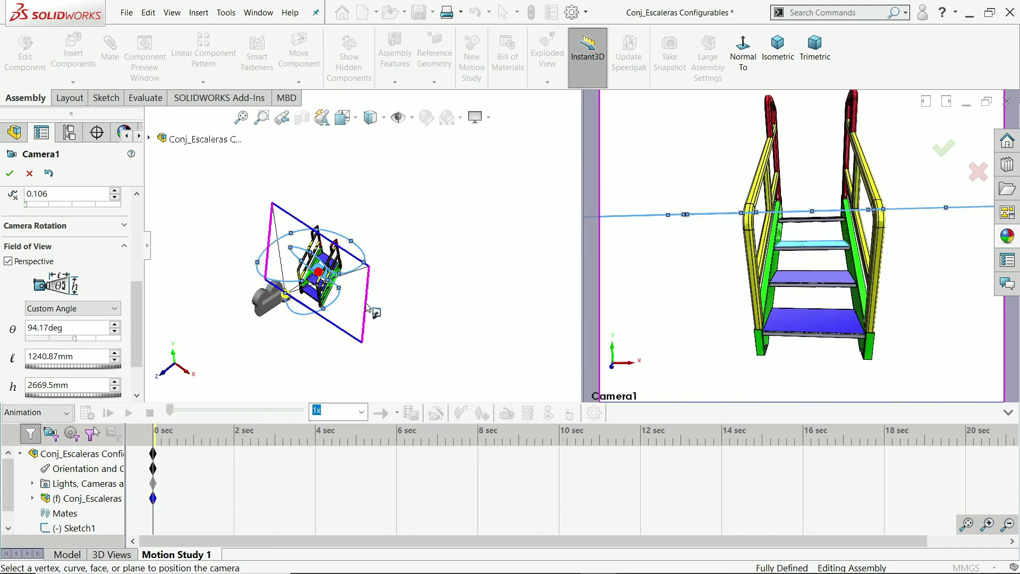
Keep the 11 : 8.5 aspect ratio and accept the camera settings
scroll(137, 319, "down", 2)
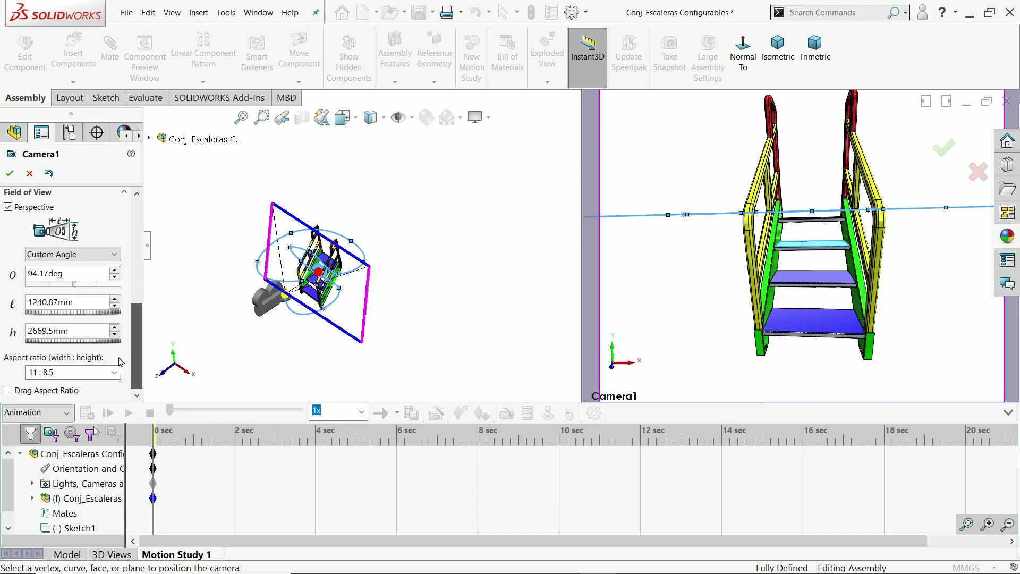
left_click(114, 372)
left_click(116, 374)
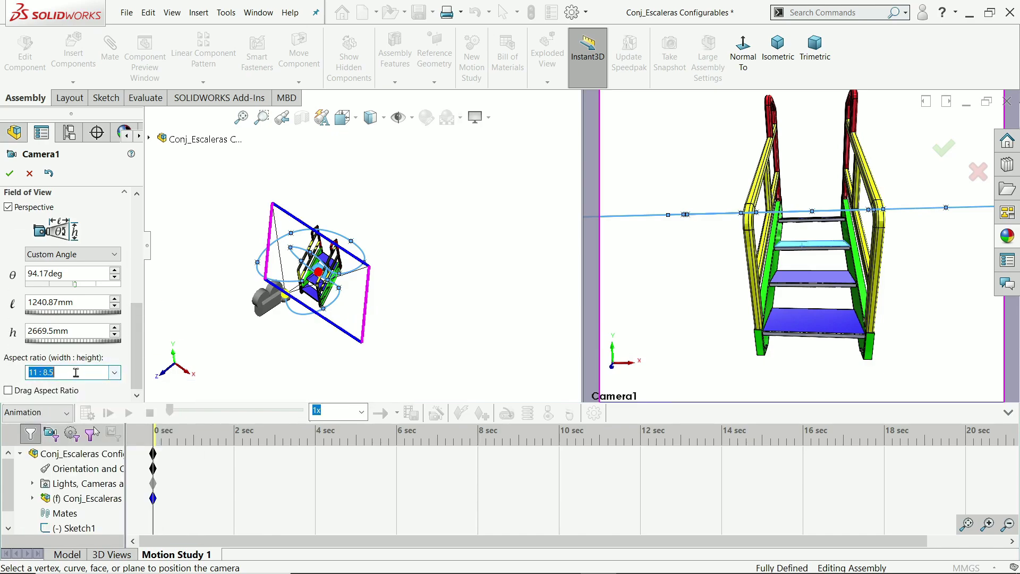
left_click(10, 176)
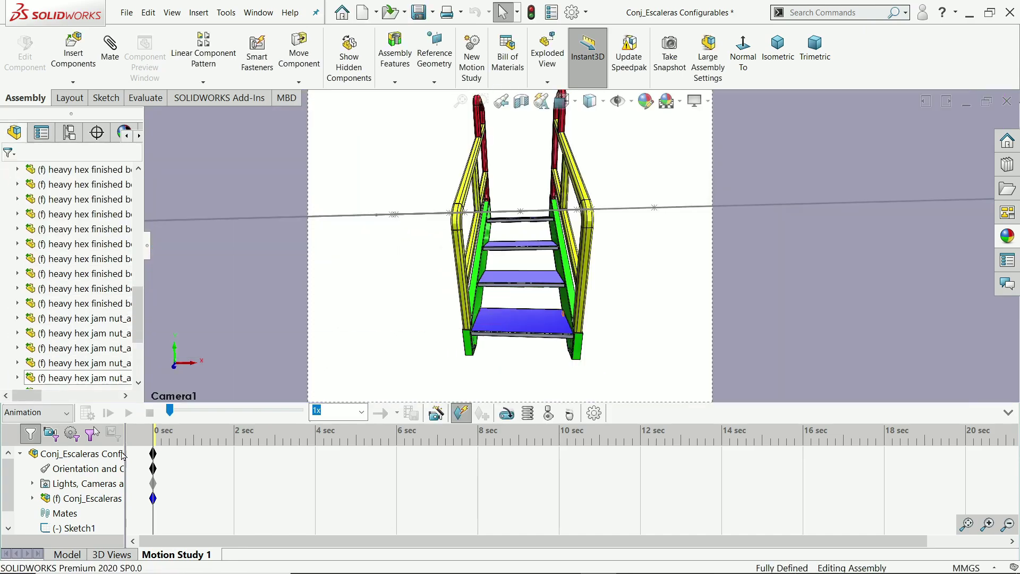
Expand the study's lights and cameras to show Camera1, and move the time bar to 14 seconds
left_click(39, 484)
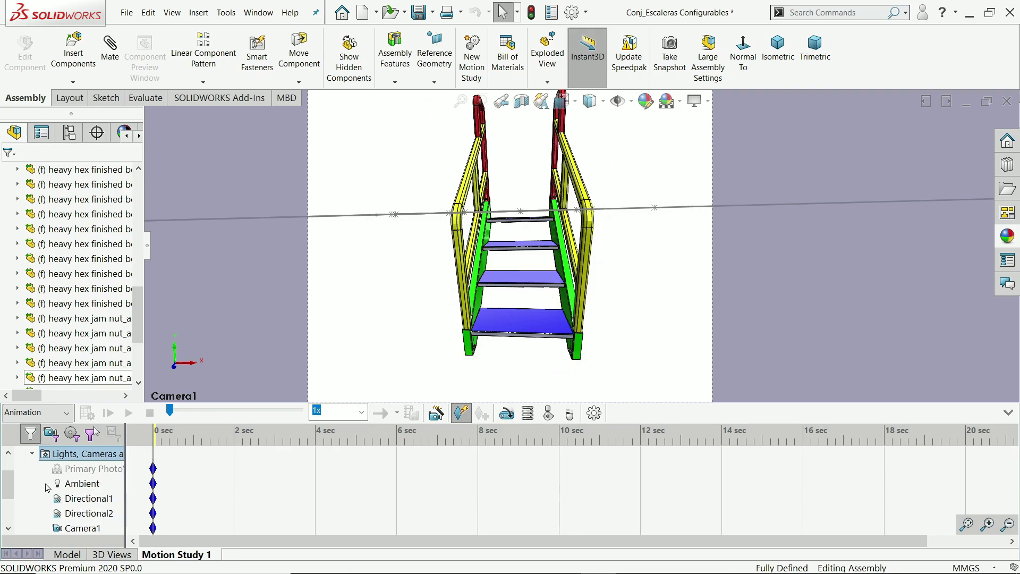
scroll(67, 530, "down", 1)
left_click(79, 528)
scroll(80, 528, "down", 1)
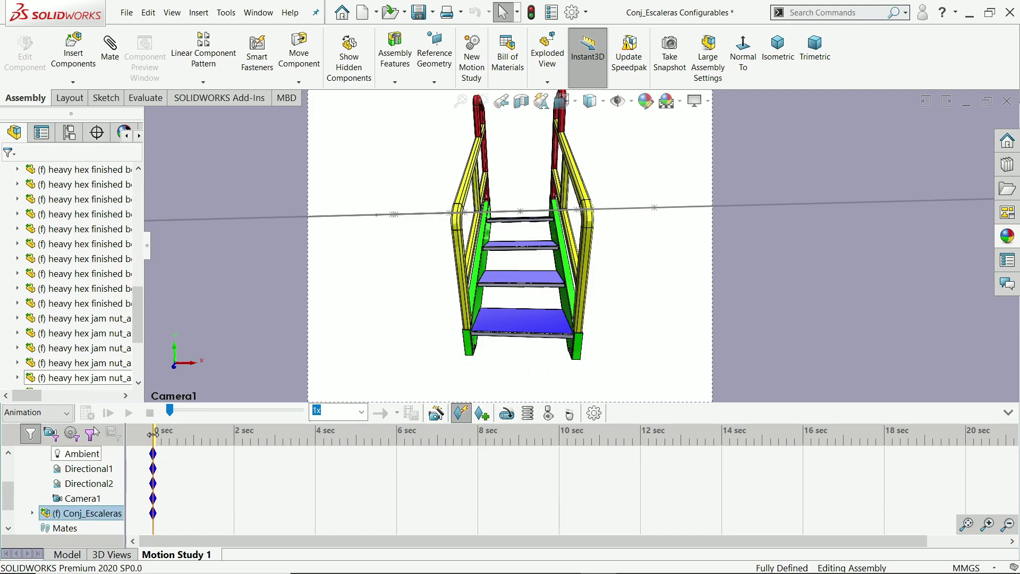
left_click_drag(153, 435, 724, 448)
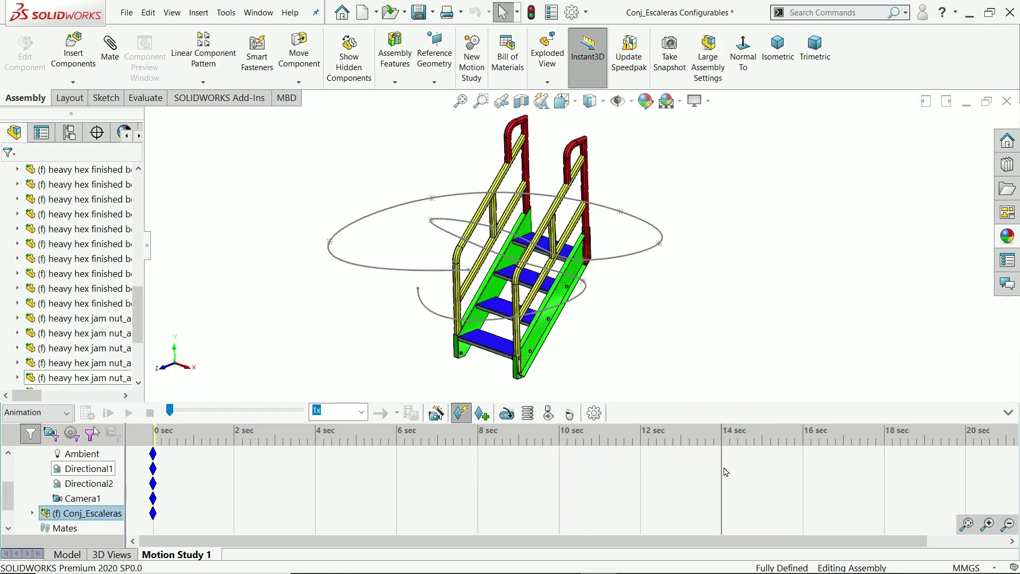
Edit Camera1 at the 14-second mark and move its position near the opposite end of the spline, at about 97.237 along the path
right_click(73, 501)
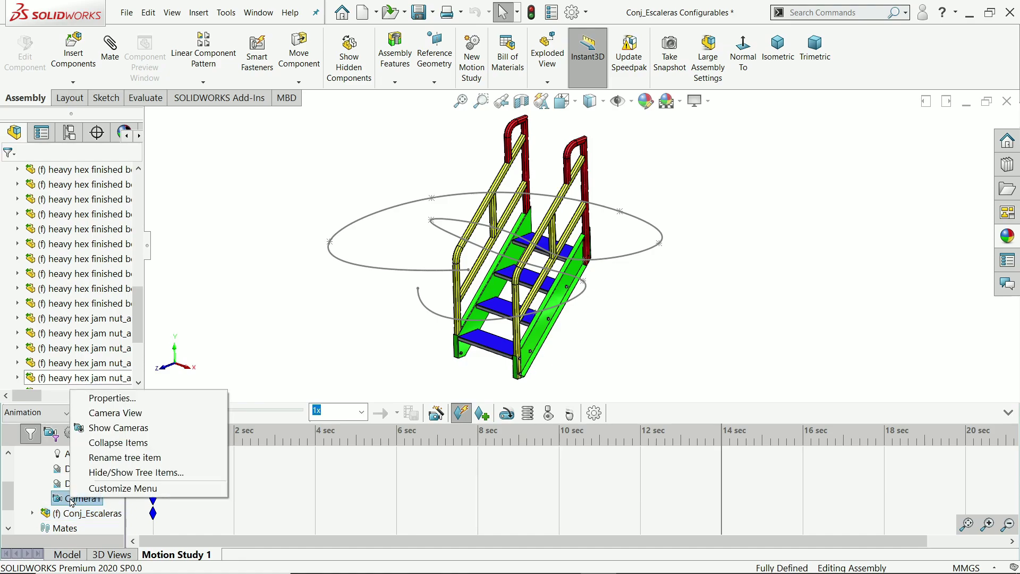
left_click(103, 399)
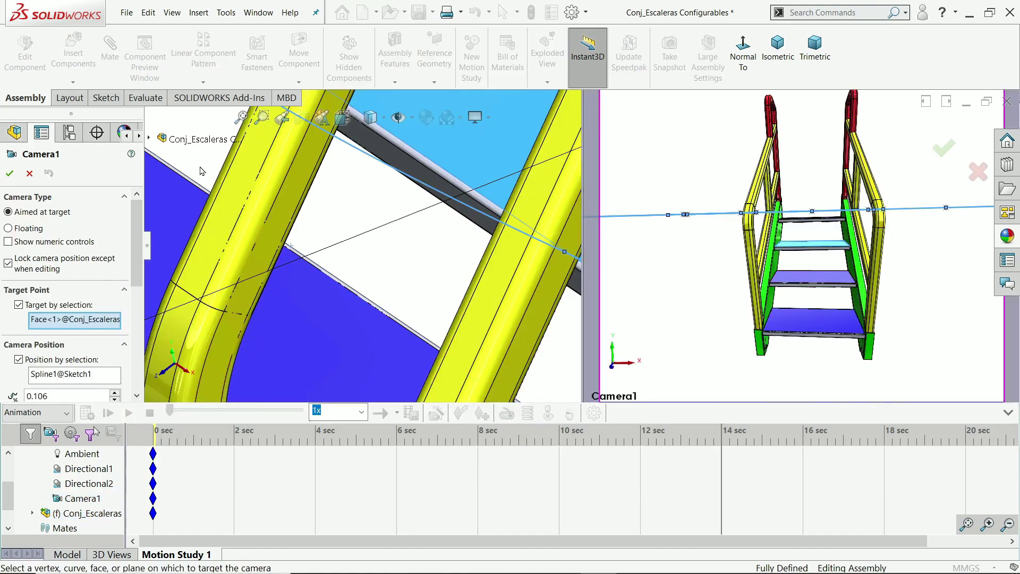
left_click(241, 116)
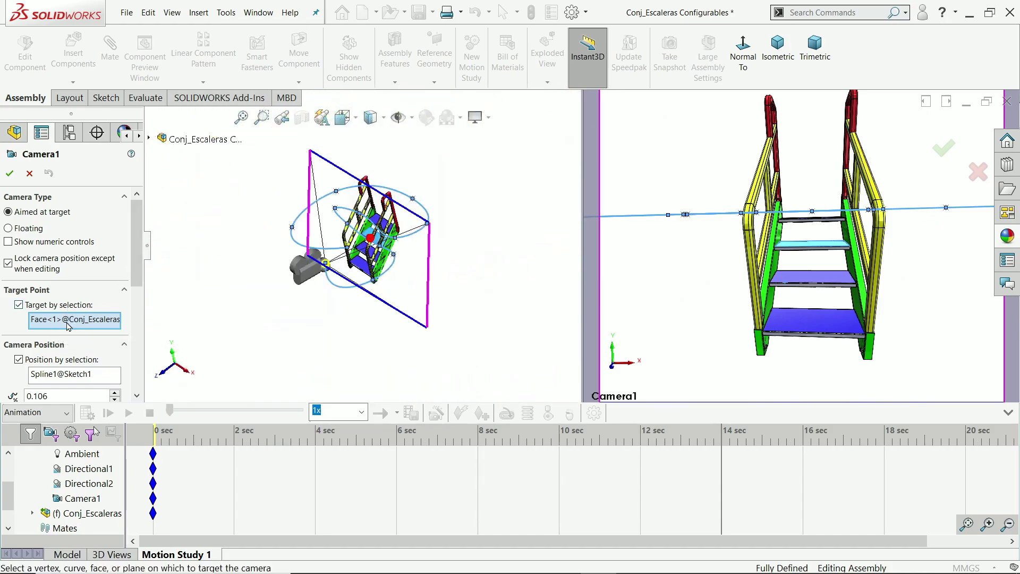
scroll(372, 239, "down", 10)
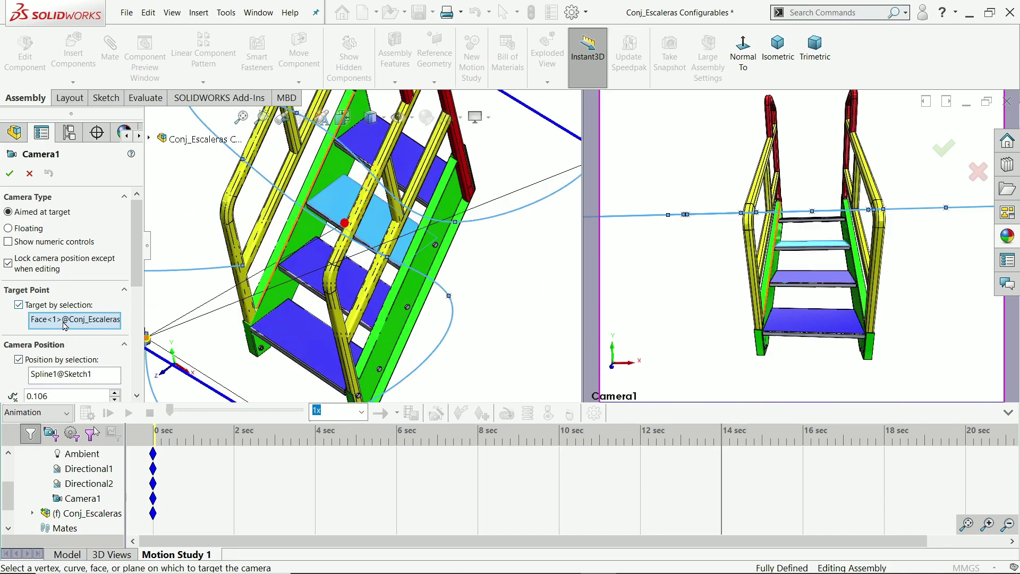
left_click(48, 375)
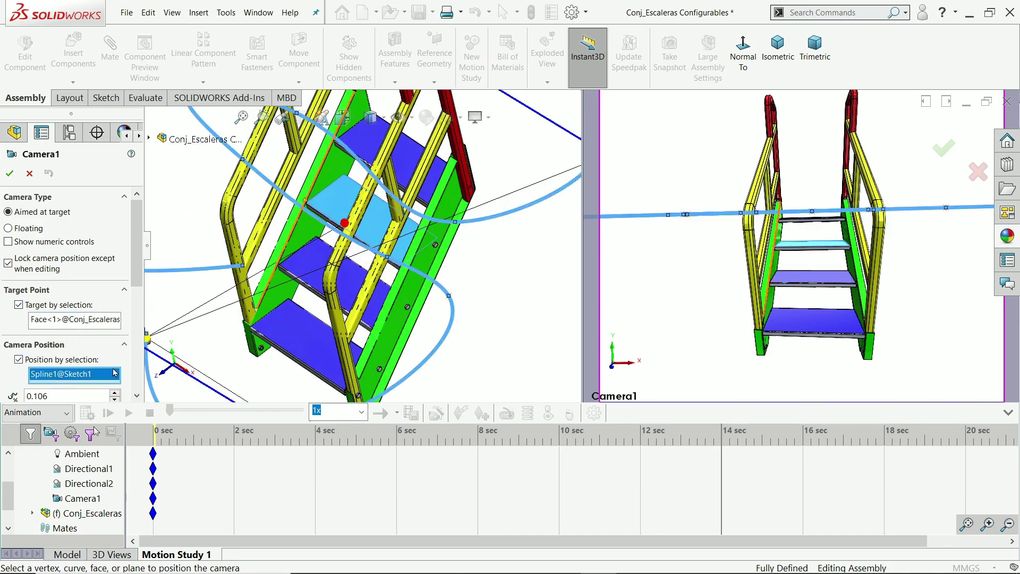
scroll(266, 270, "up", 5)
scroll(266, 270, "down", 6)
middle_click_drag(255, 277, 287, 254)
scroll(266, 270, "up", 3)
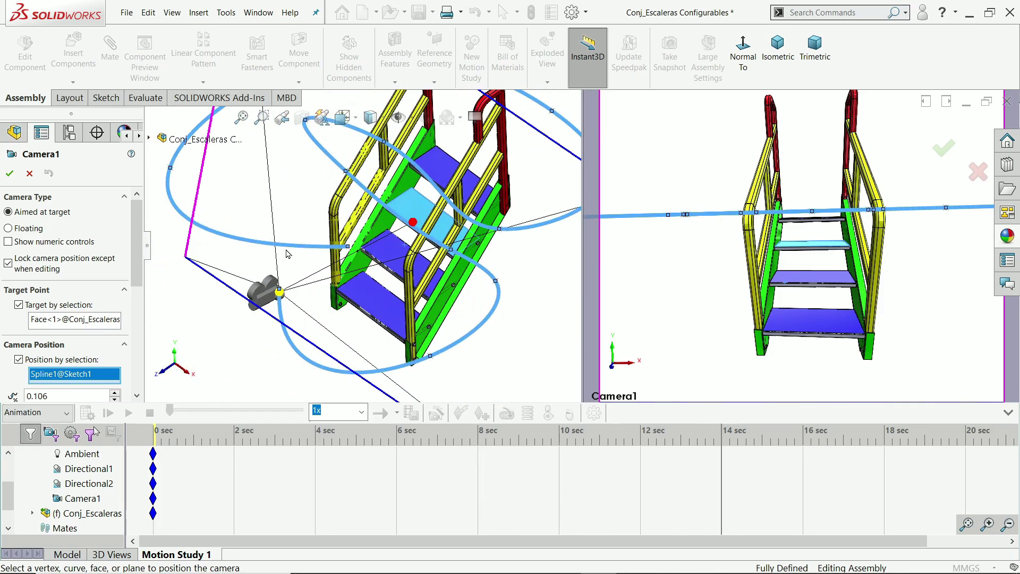
left_click(262, 244)
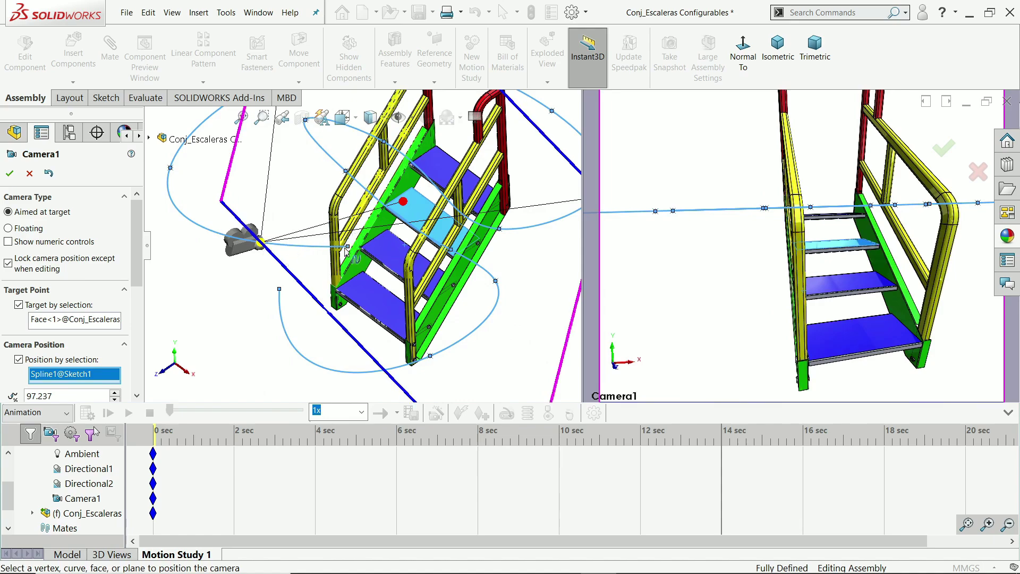
Widen Camera1's field of view to about 106.2 degrees and accept the edited camera
scroll(355, 254, "up", 4)
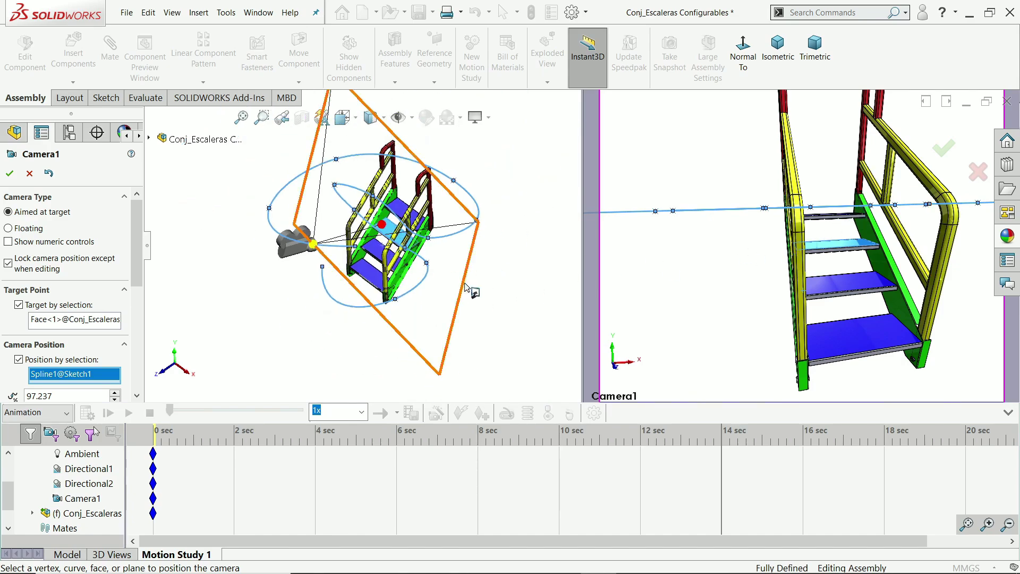
mouse_move(467, 288)
left_mouse_down()
mouse_move(441, 294)
mouse_move(450, 291)
left_mouse_up()
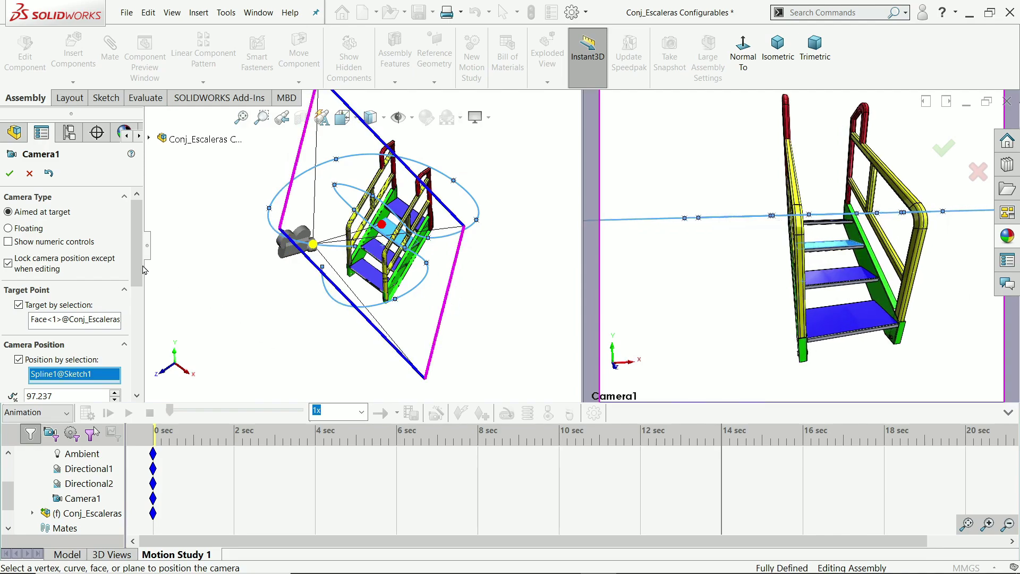
left_click_drag(139, 270, 133, 354)
left_click_drag(83, 332, 83, 328)
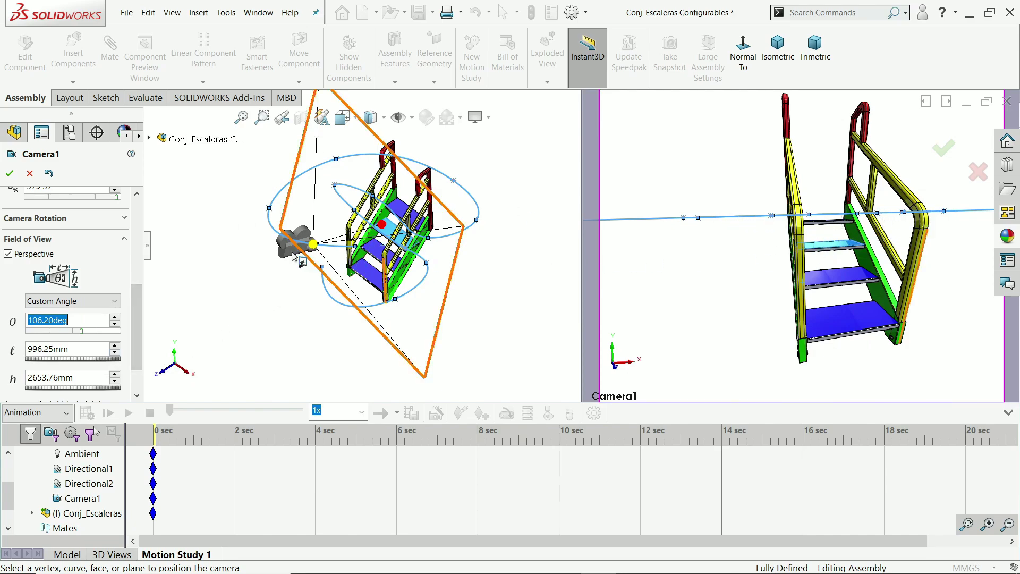
left_click(10, 173)
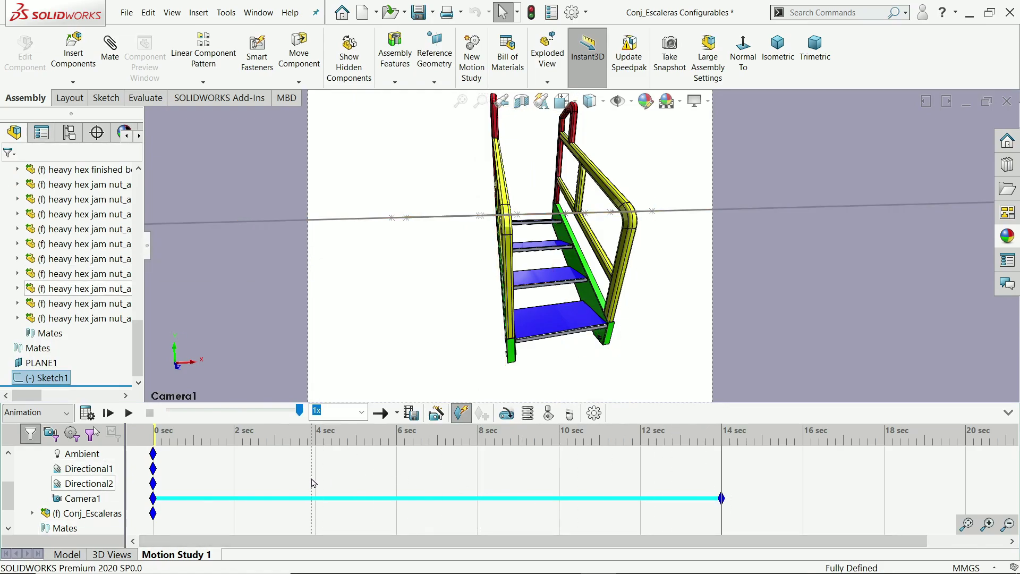
Return the time bar to 0 seconds
left_click_drag(723, 461, 145, 471)
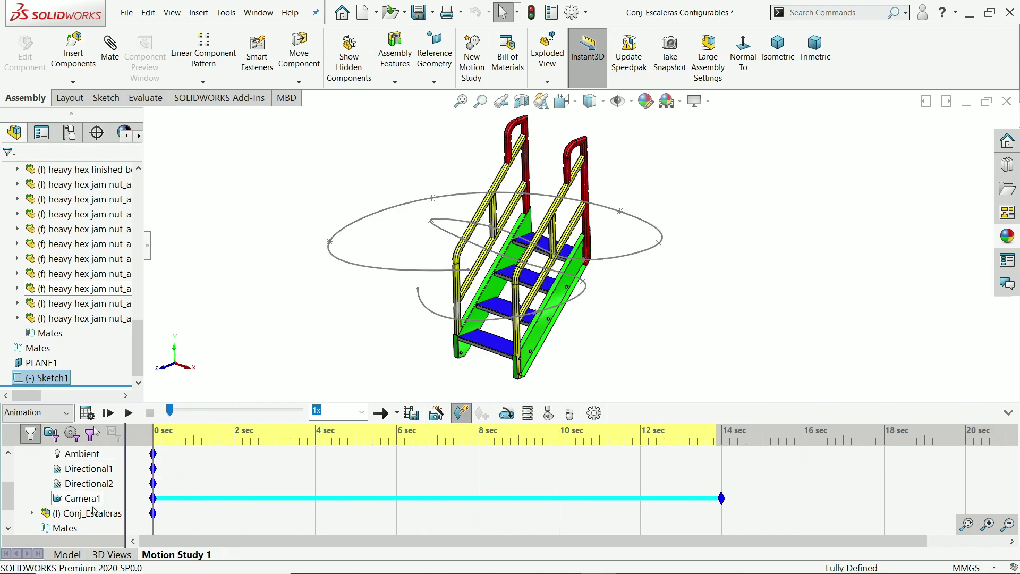
Switch the graphics area to the Camera1 view and play the motion study with its timeline collapsed
right_click(62, 501)
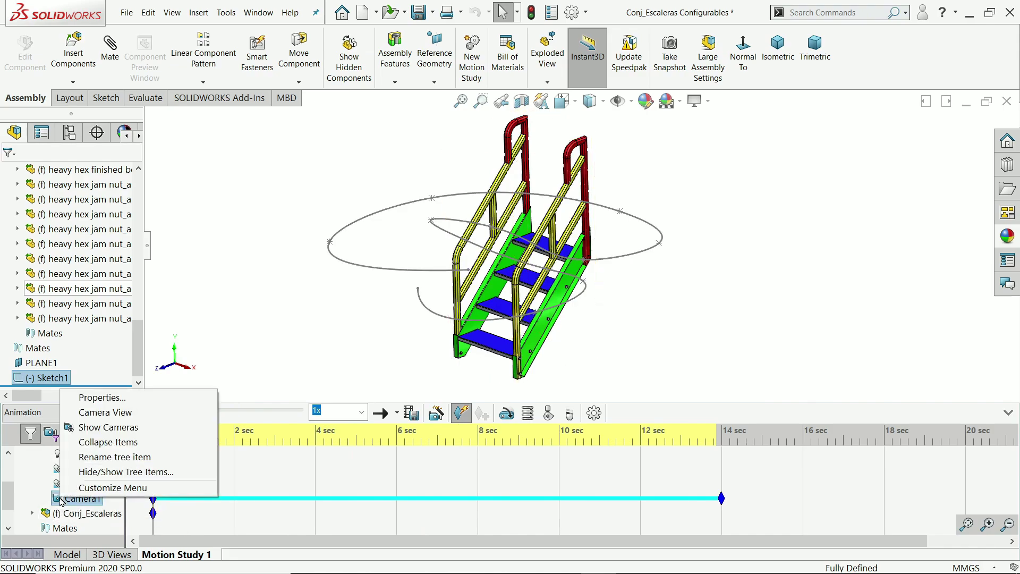
left_click(80, 413)
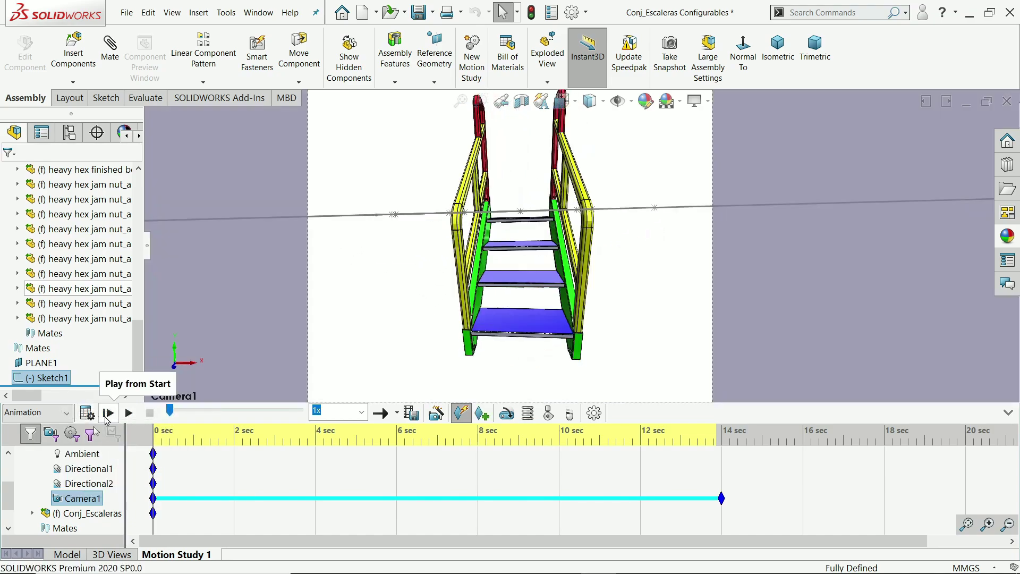
left_click(128, 414)
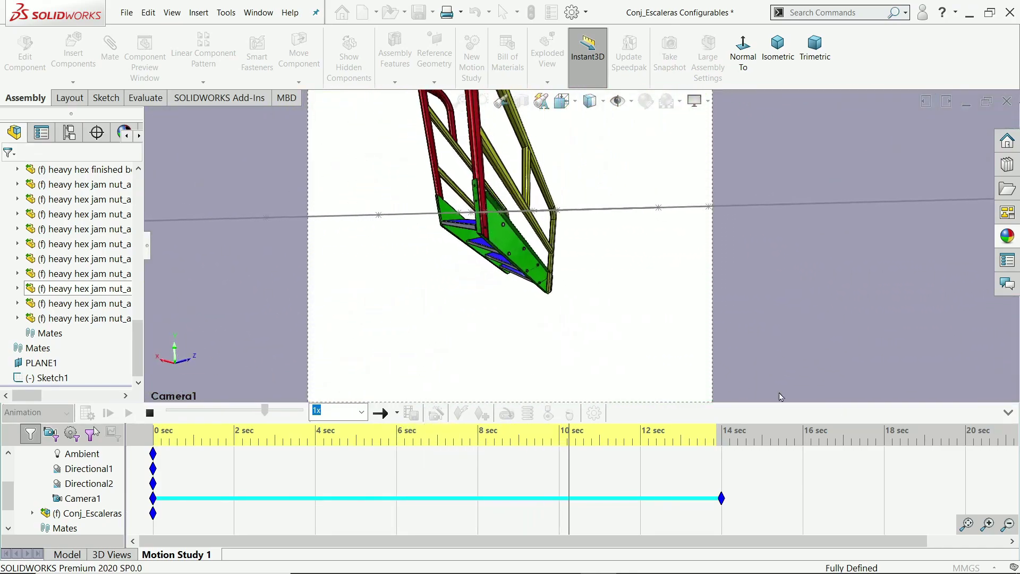
left_click(1008, 413)
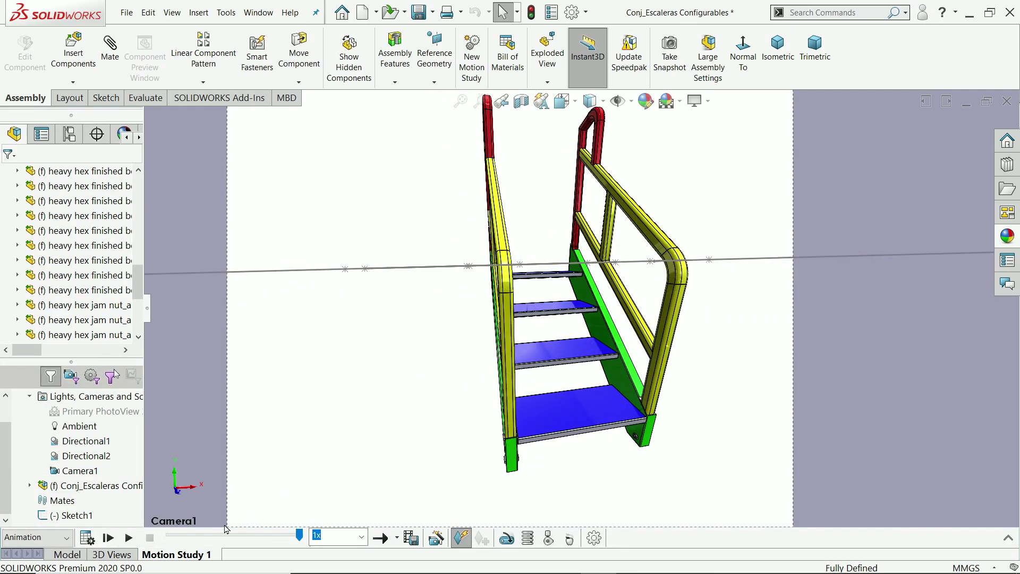
Turn off the Camera1 view and play the motion study from the outside view with the timeline collapsed
left_click(1009, 540)
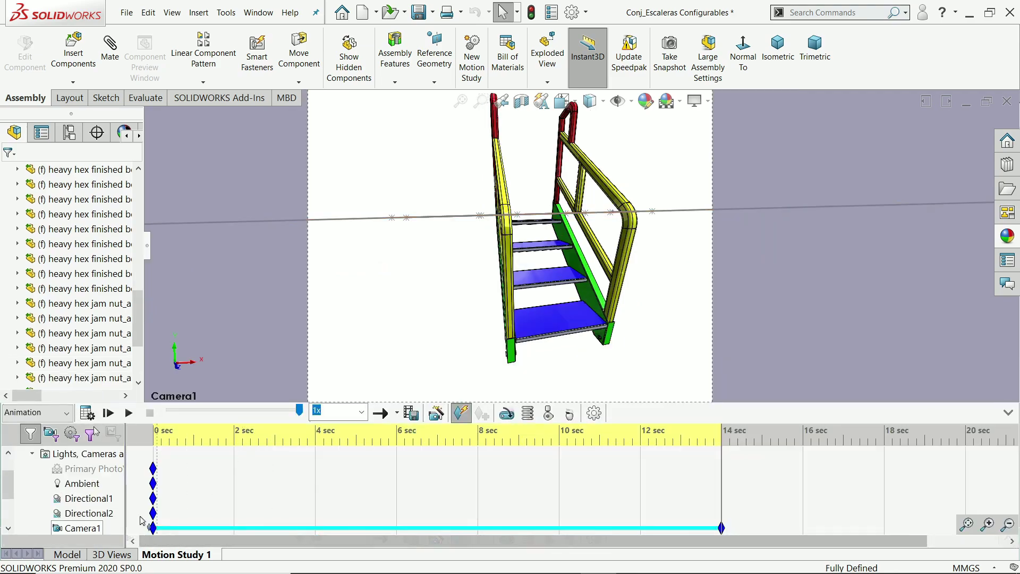
right_click(59, 529)
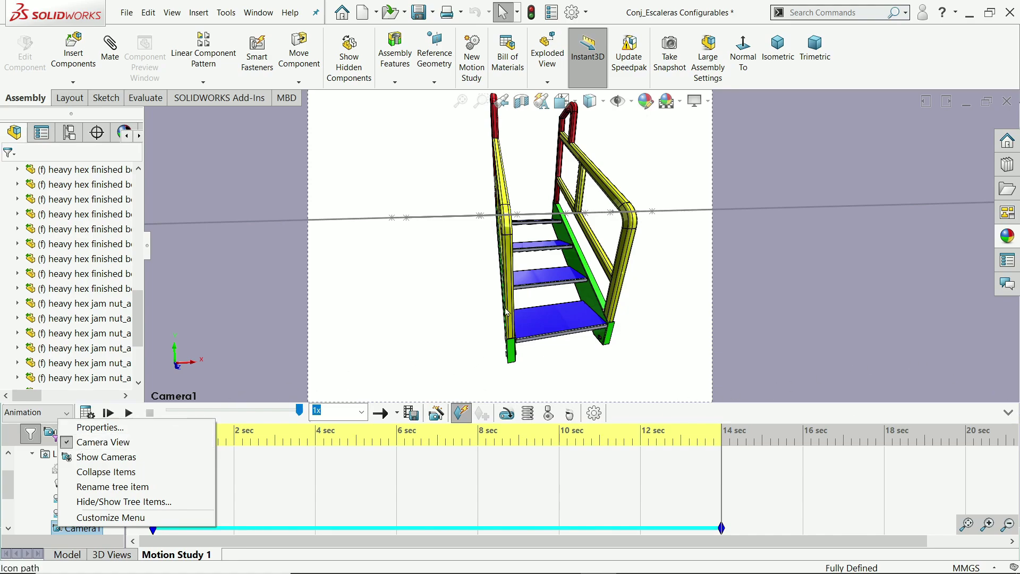
left_click(1009, 415)
left_click(128, 539)
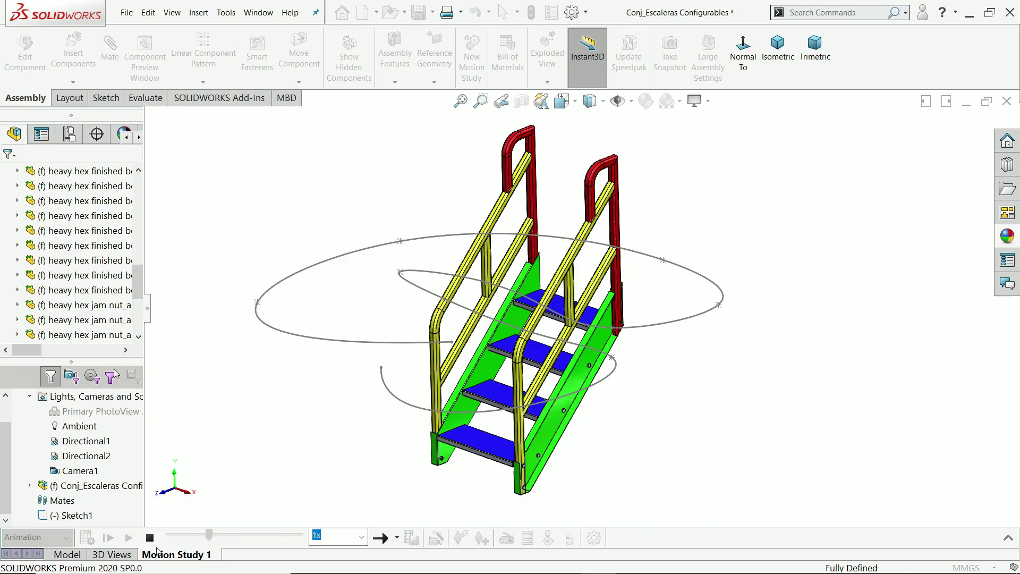
Stop the playback, return the study to 0 seconds and expand the timeline again
left_click(155, 540)
left_click_drag(216, 535, 169, 536)
left_click(1009, 539)
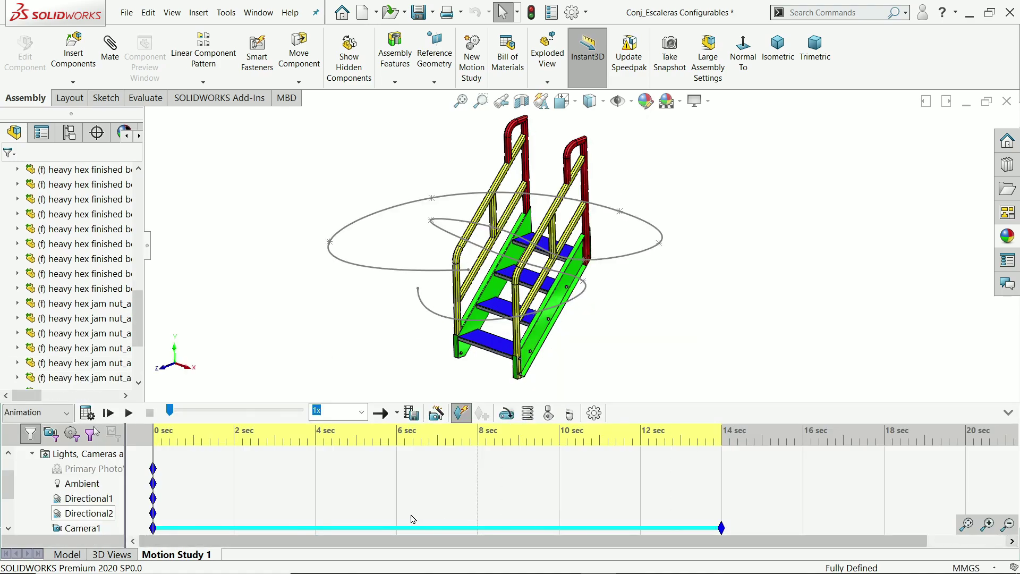
Switch back to the Camera1 view and play the motion study from 0 seconds
right_click(72, 531)
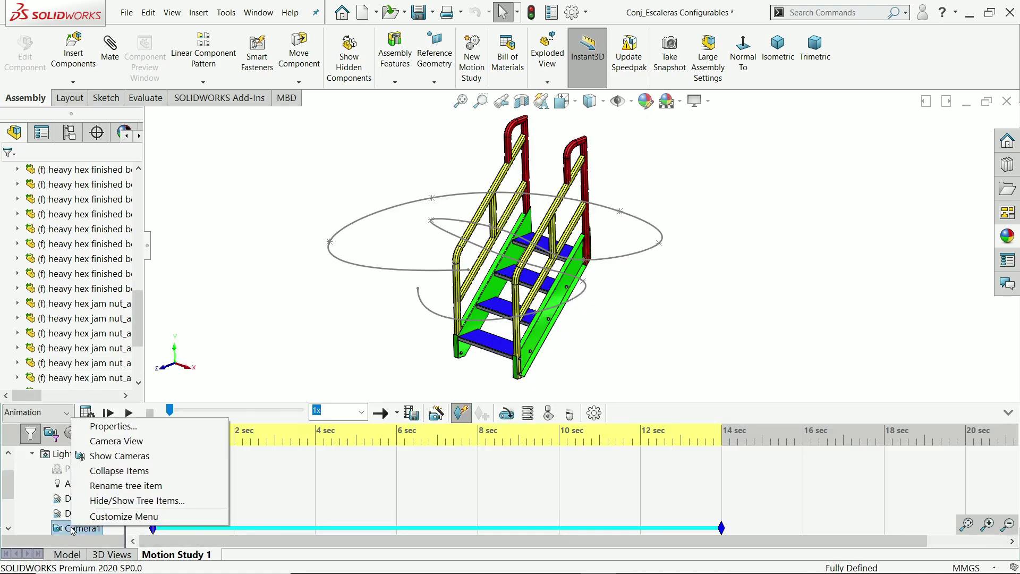
left_click(84, 441)
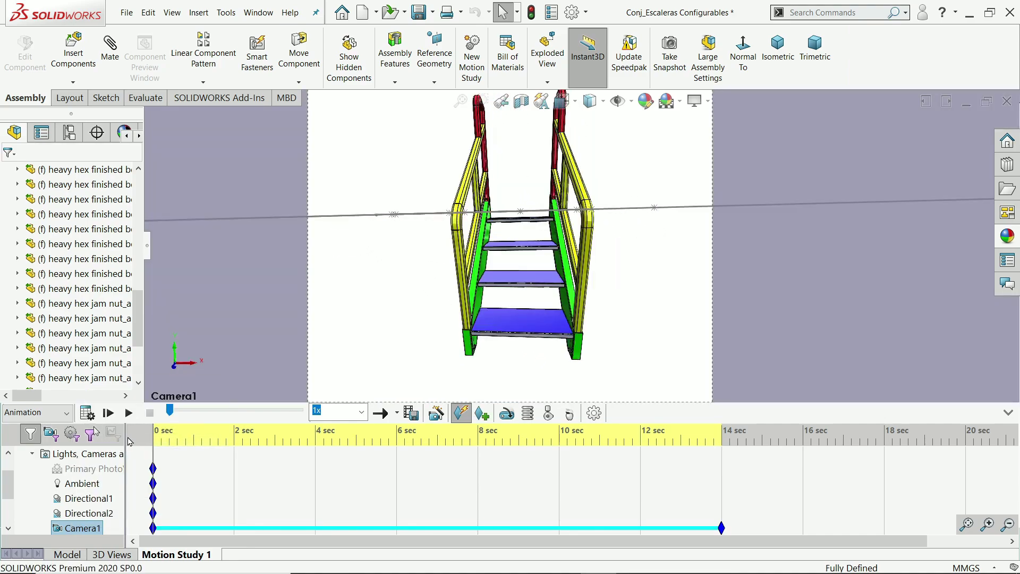
left_click(130, 413)
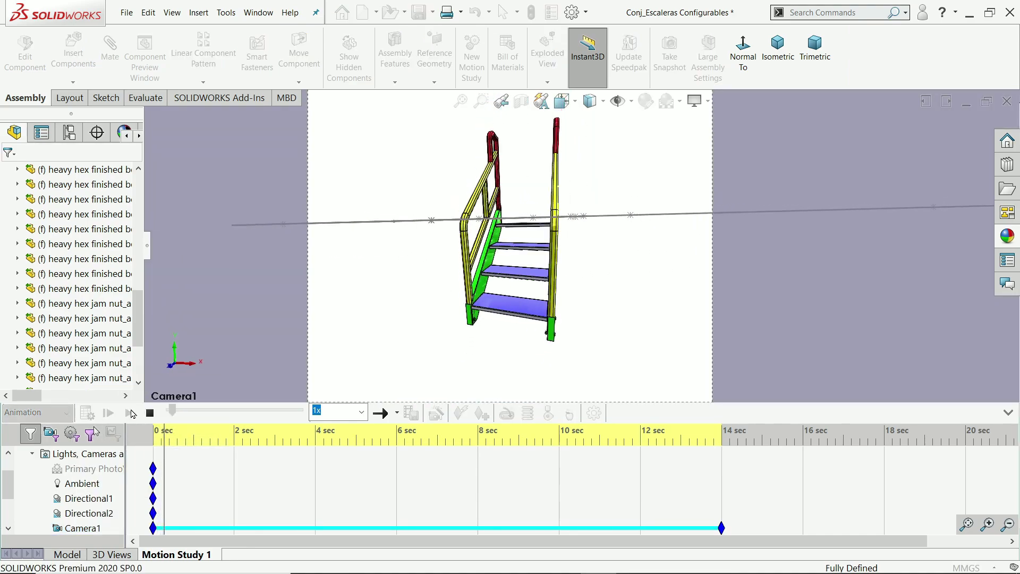